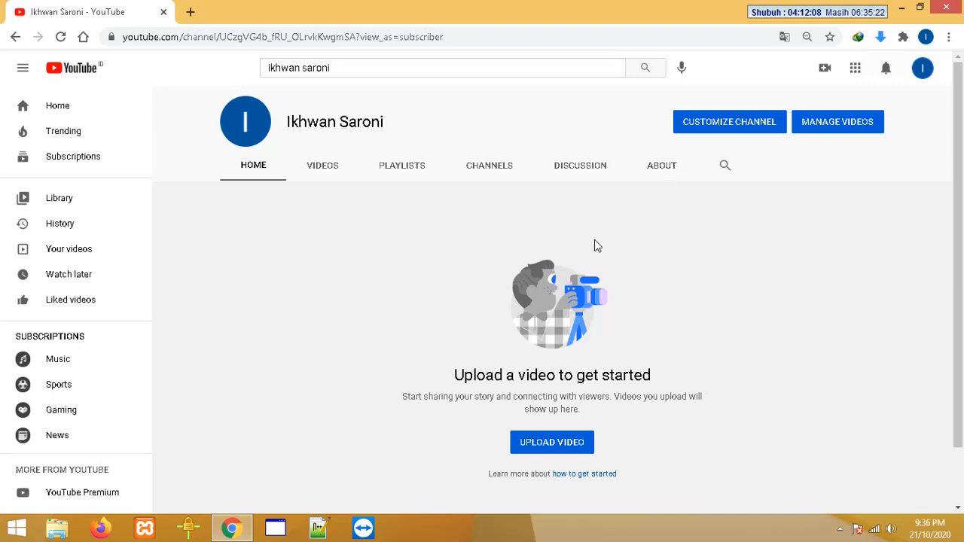
# Minimize the browser window and launch CCleaner
pyautogui.click(903, 9)
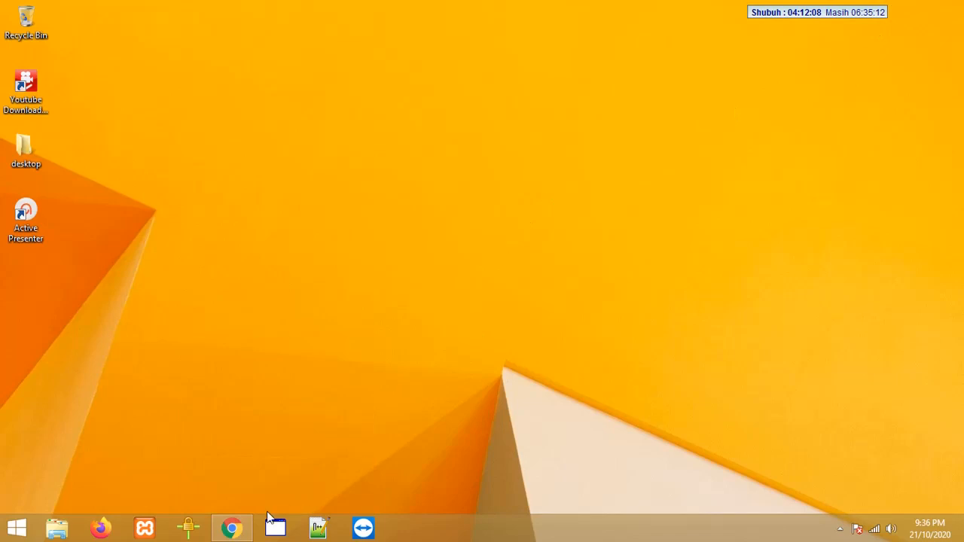
pyautogui.click(231, 528)
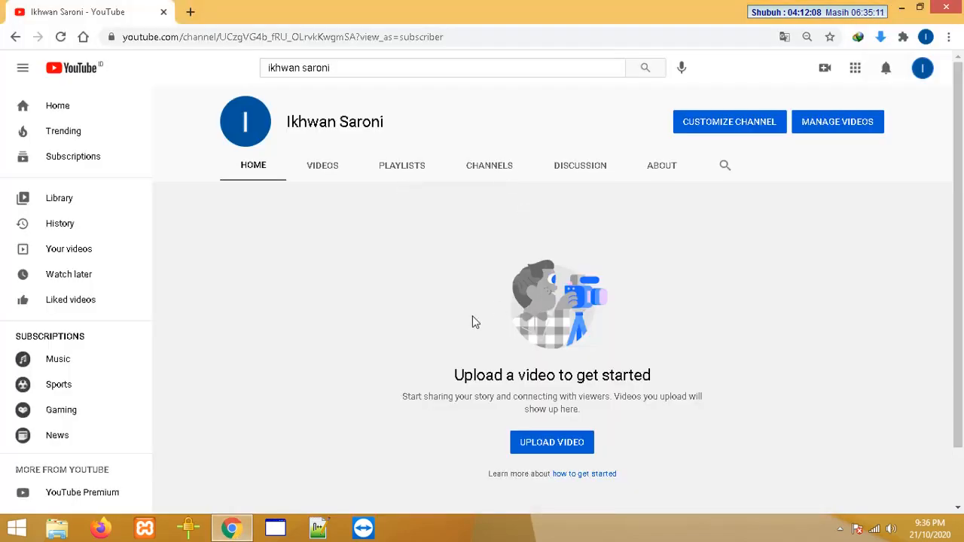
pyautogui.click(903, 9)
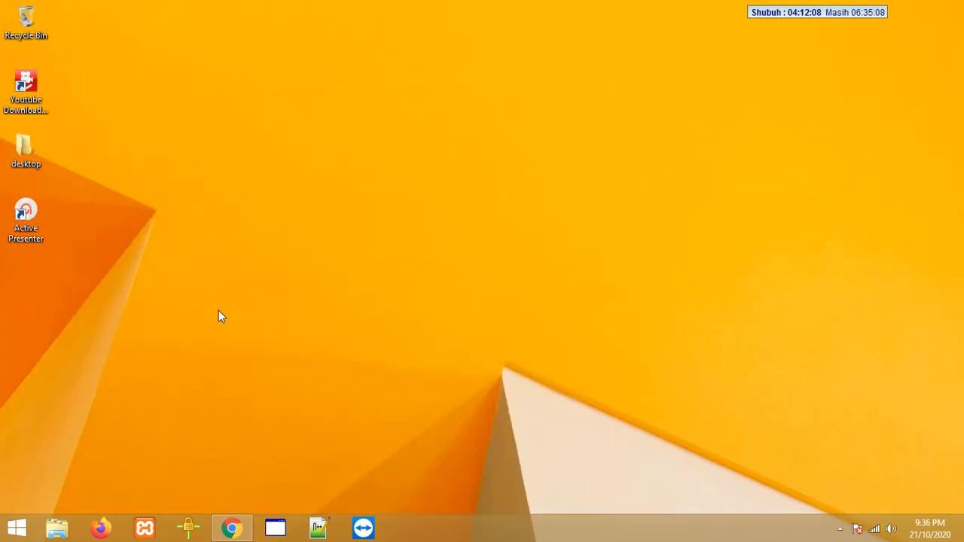
pyautogui.click(6, 535)
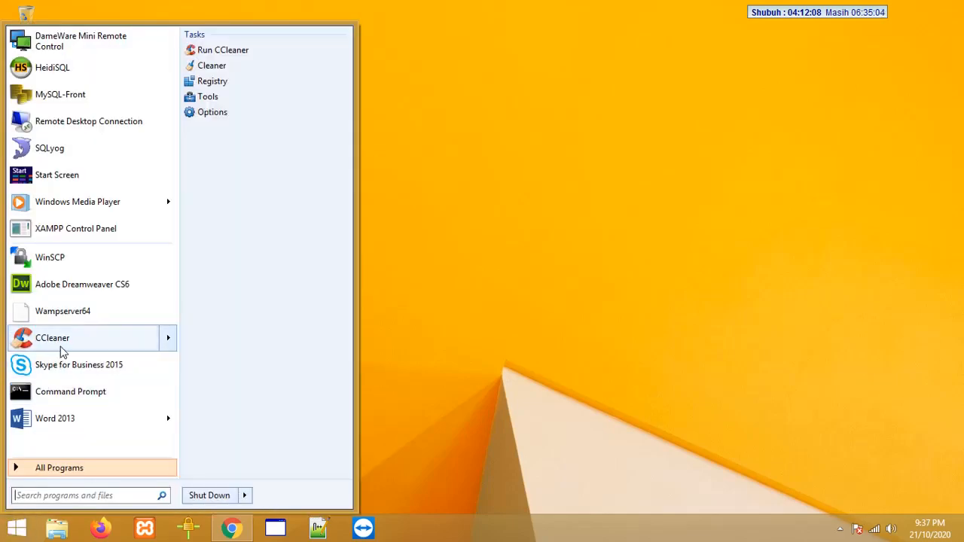
pyautogui.click(60, 343)
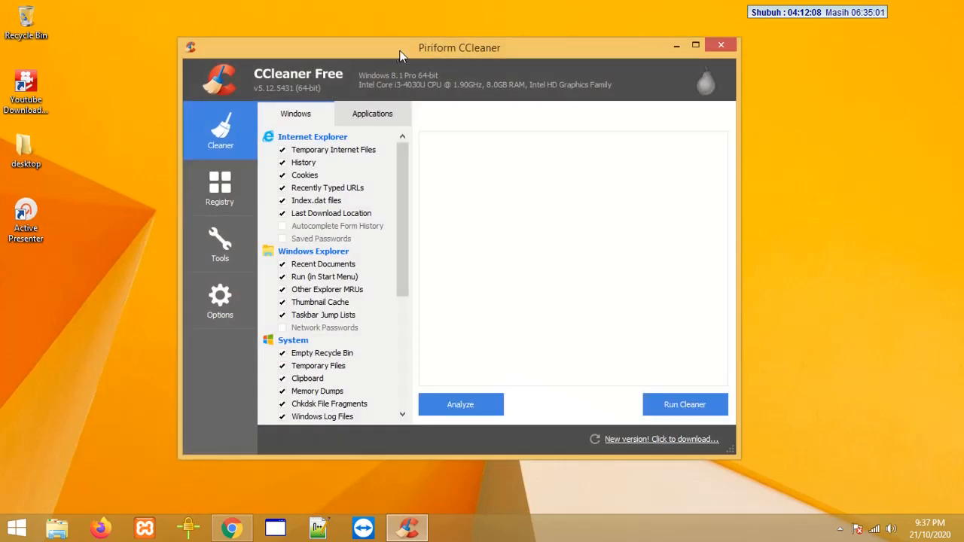
# Examine the Windows cleaning options in the Internet Explorer, Windows Explorer, System and Advanced groups
pyautogui.moveTo(433, 43); pyautogui.dragTo(412, 34)
pyautogui.scroll(-3, 386, 172)
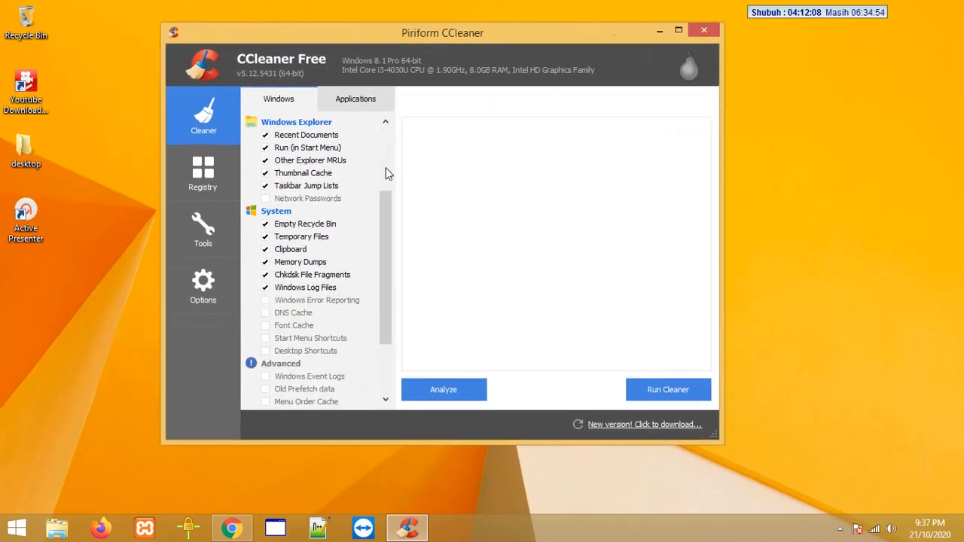
pyautogui.scroll(3, 387, 174)
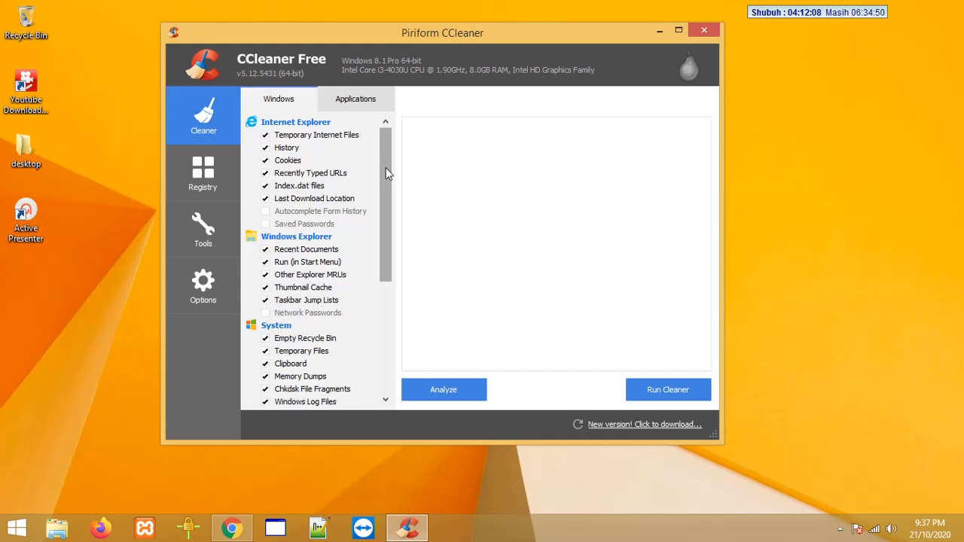
pyautogui.scroll(-6, 386, 173)
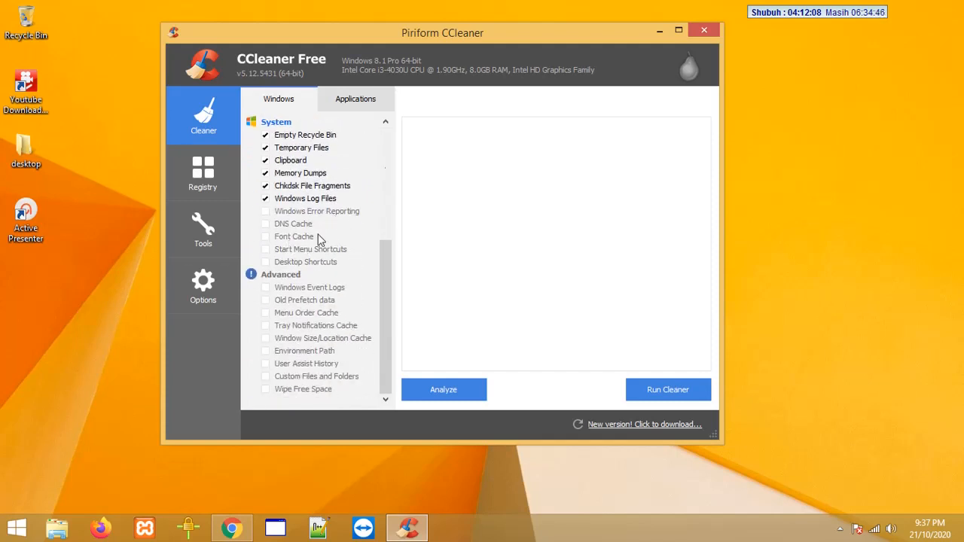
pyautogui.scroll(5, 343, 236)
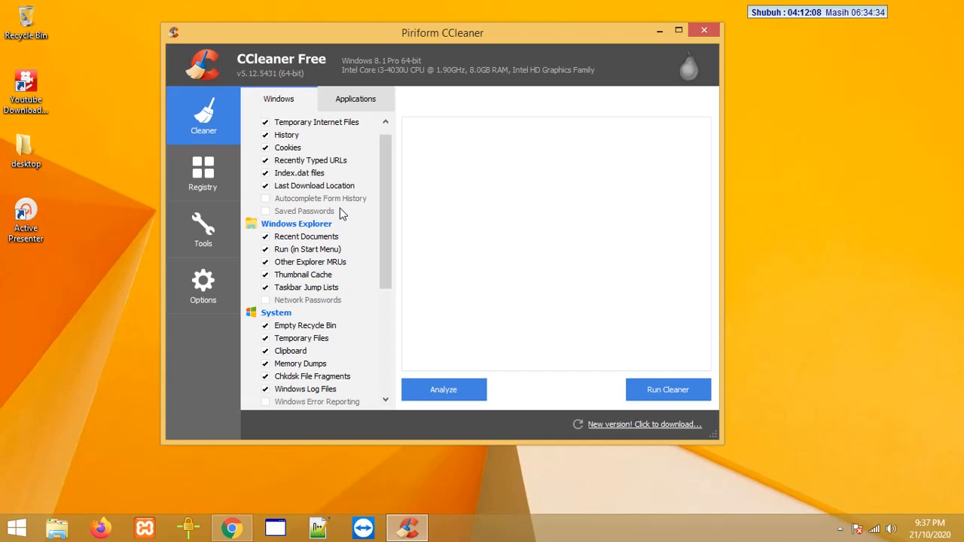
pyautogui.moveTo(385, 181)
pyautogui.mouseDown()
pyautogui.moveTo(383, 195)
pyautogui.moveTo(392, 172)
pyautogui.mouseUp()
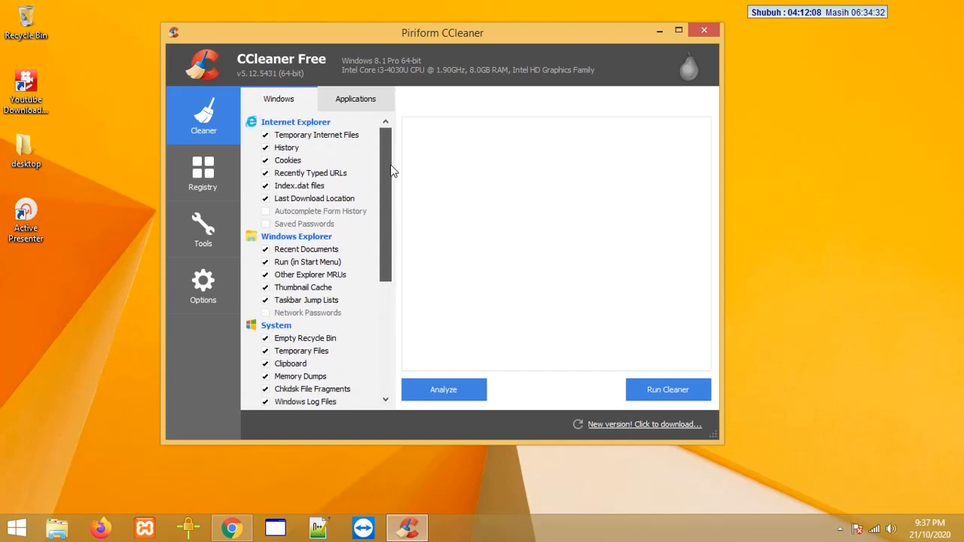
pyautogui.moveTo(446, 36); pyautogui.dragTo(410, 49)
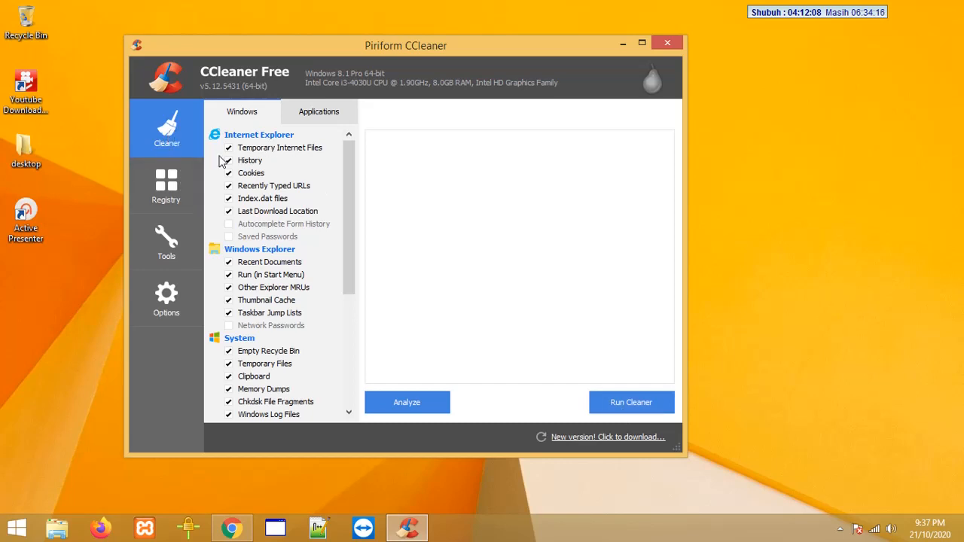
# Run the cleaner on the checked items, closing the Chrome window and allowing CCleaner to close Google Chrome for the cache cleaning
pyautogui.click(626, 404)
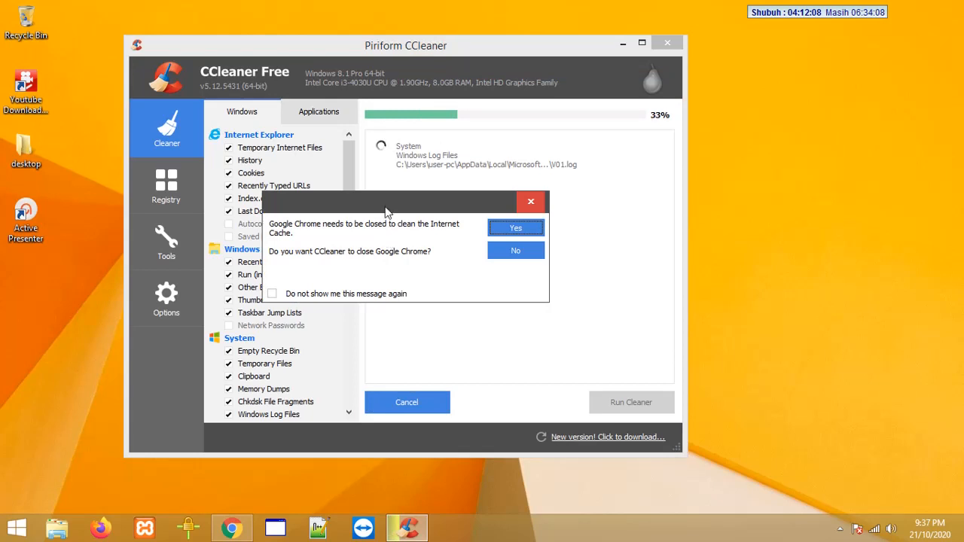
pyautogui.moveTo(384, 195); pyautogui.dragTo(423, 180)
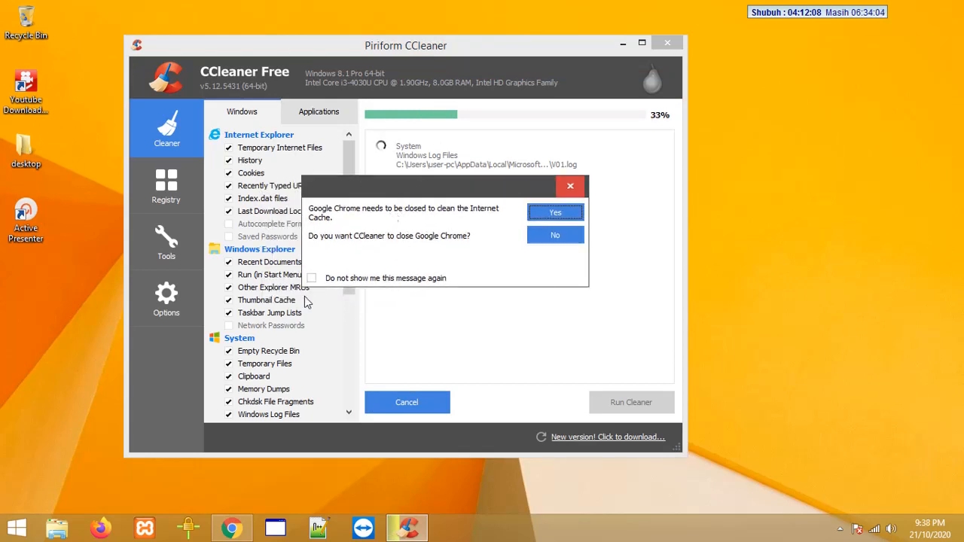
pyautogui.moveTo(361, 210); pyautogui.dragTo(307, 214)
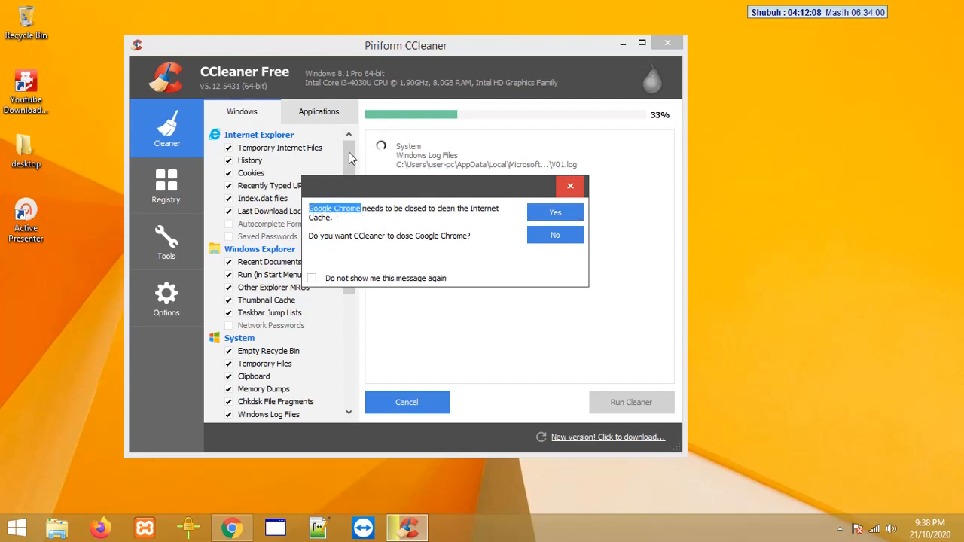
pyautogui.click(318, 223)
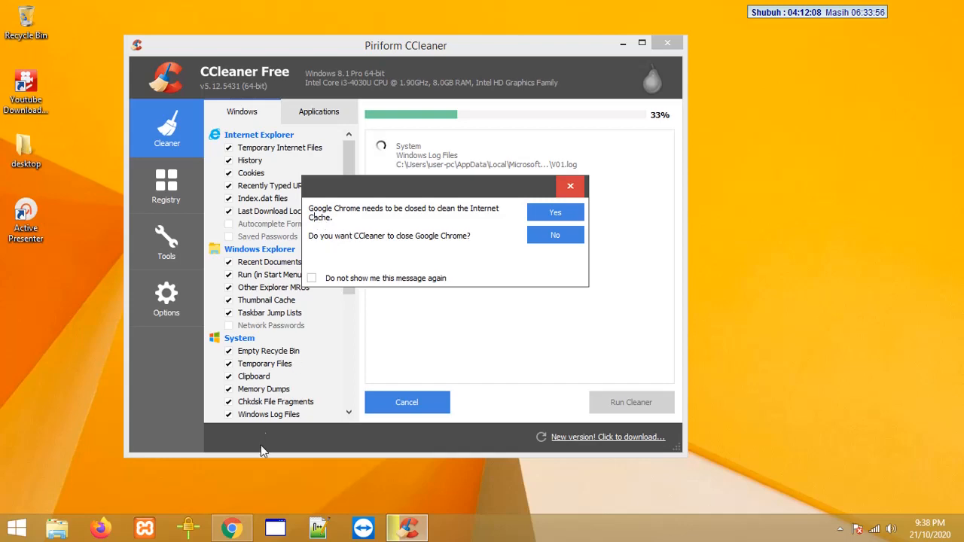
pyautogui.click(231, 528)
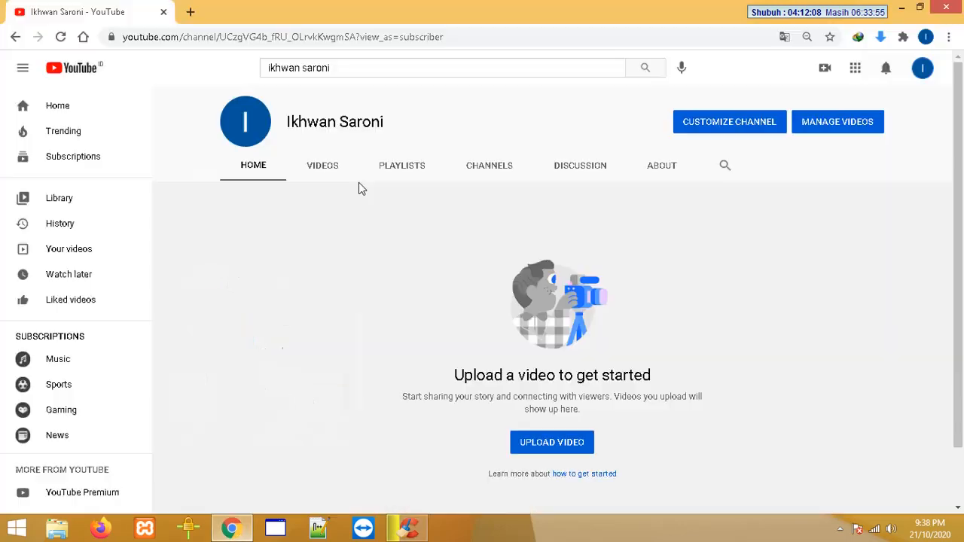
pyautogui.click(231, 528)
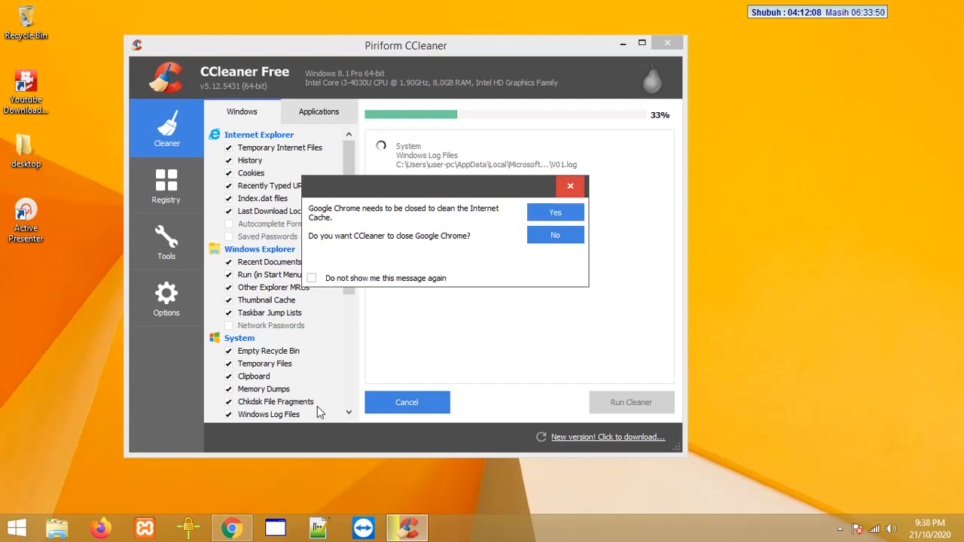
pyautogui.click(231, 528)
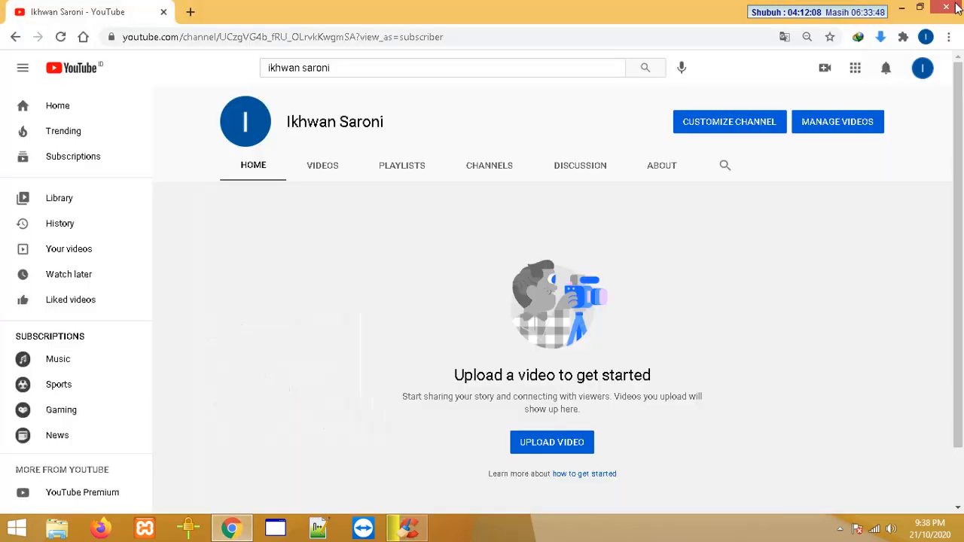
pyautogui.click(957, 8)
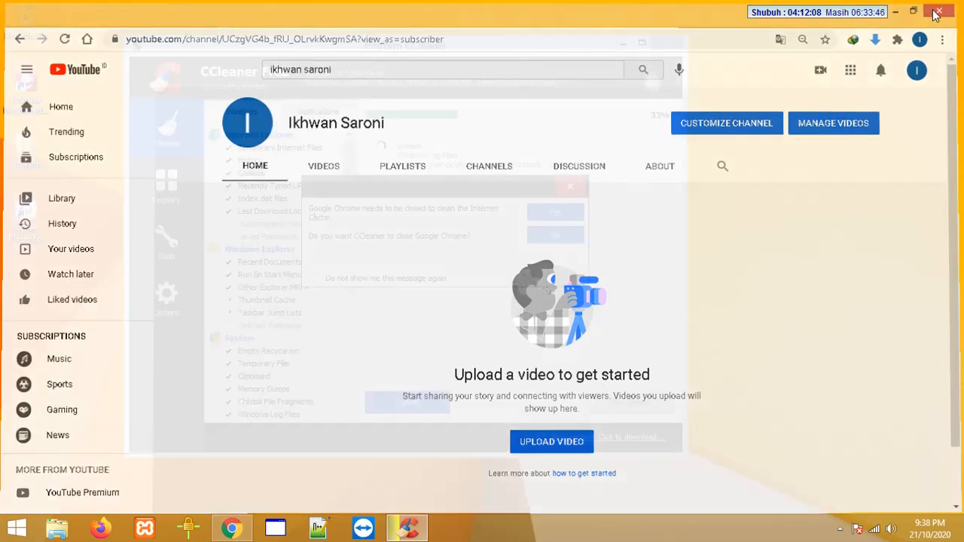
pyautogui.click(554, 215)
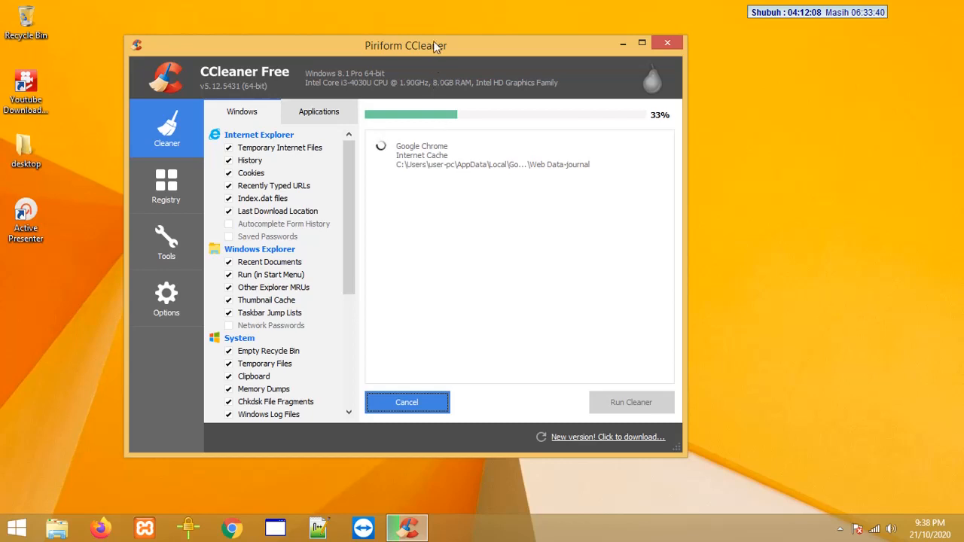
pyautogui.moveTo(434, 41); pyautogui.dragTo(450, 38)
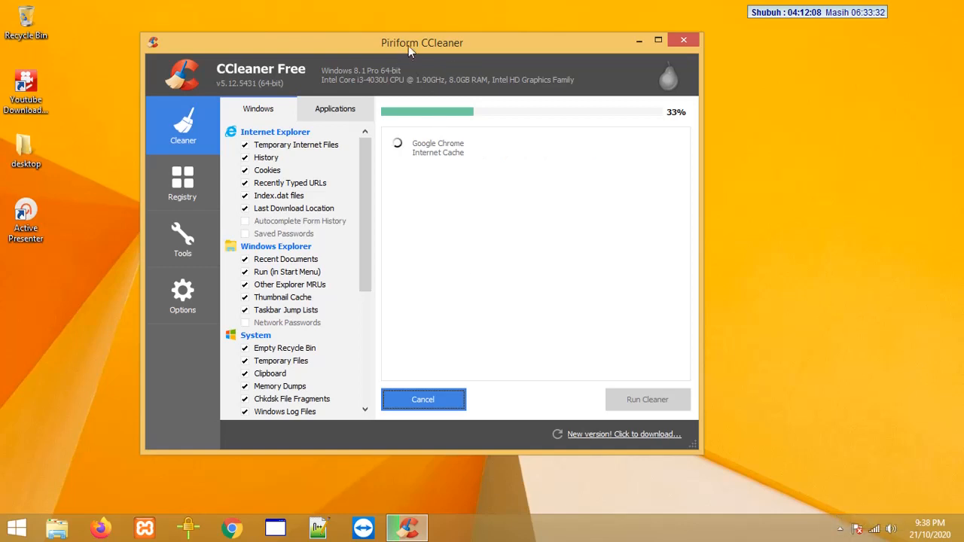
pyautogui.moveTo(408, 46); pyautogui.dragTo(470, 47)
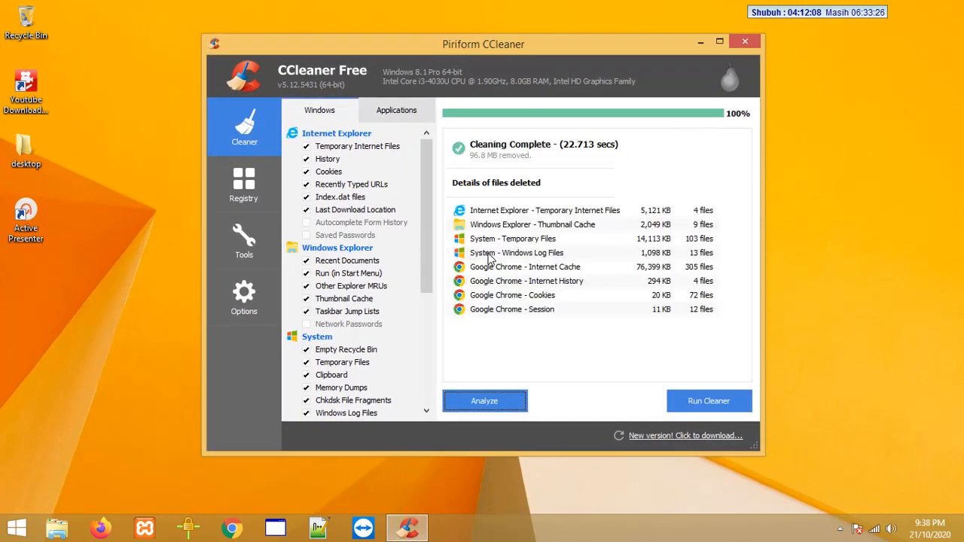
pyautogui.moveTo(502, 55); pyautogui.dragTo(465, 59)
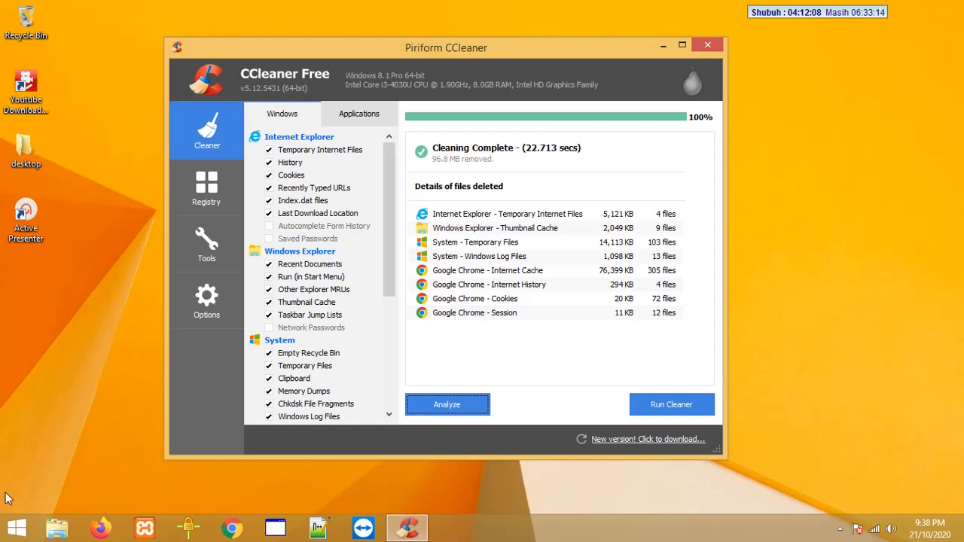
pyautogui.click(16, 532)
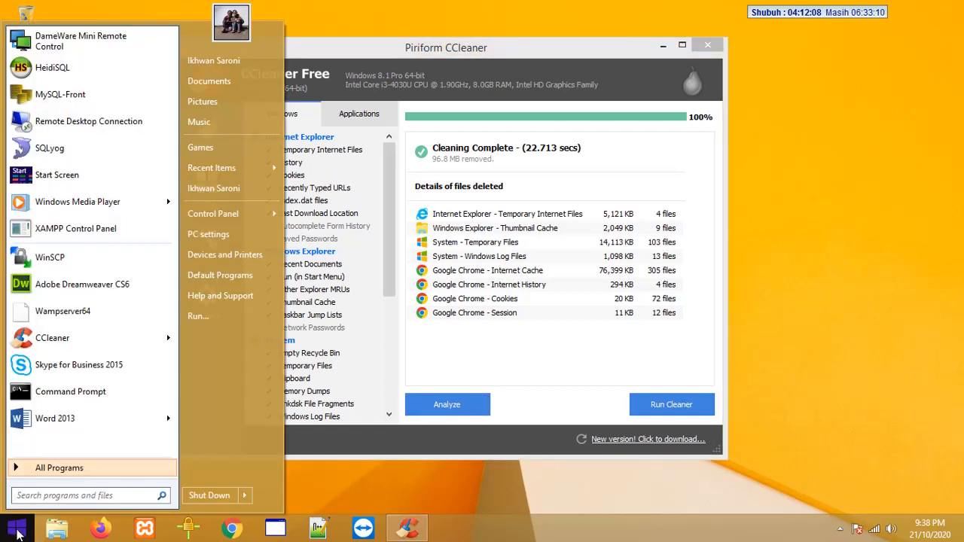
pyautogui.click(246, 495)
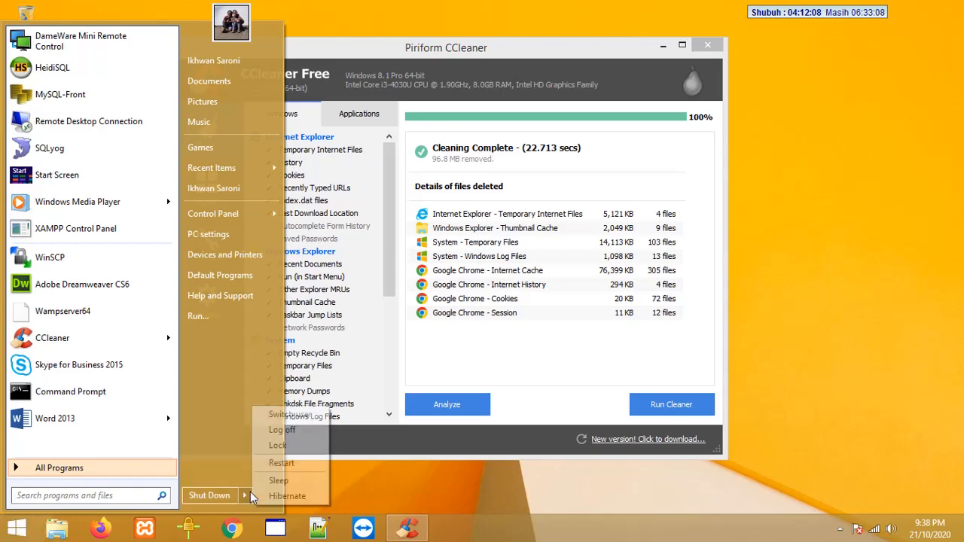
pyautogui.click(6, 532)
# Search the installed programs for "sched" and open Task Scheduler
pyautogui.click(4, 533)
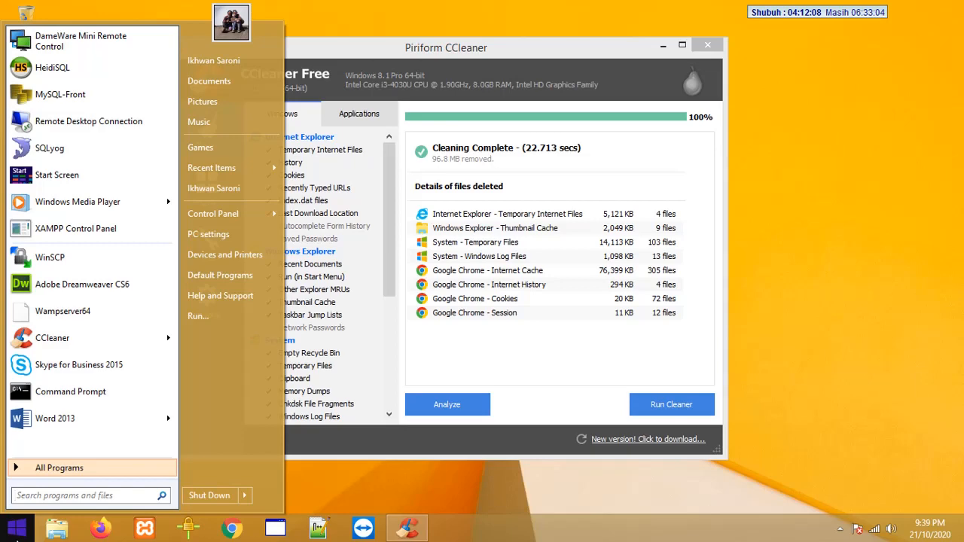
pyautogui.write('task')
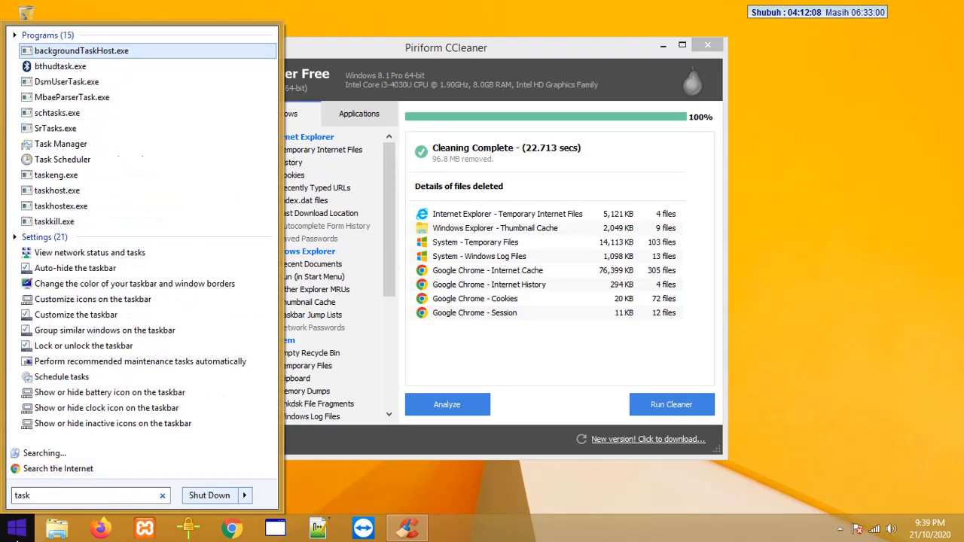
pyautogui.press('BackSpace')
pyautogui.press('BackSpace')
pyautogui.press('BackSpace')
pyautogui.press('BackSpace')
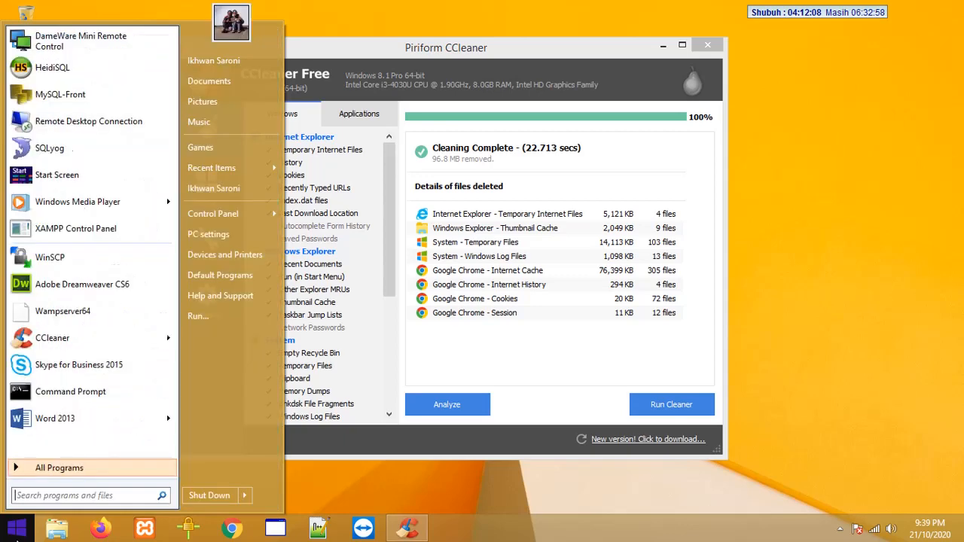
pyautogui.write('sched')
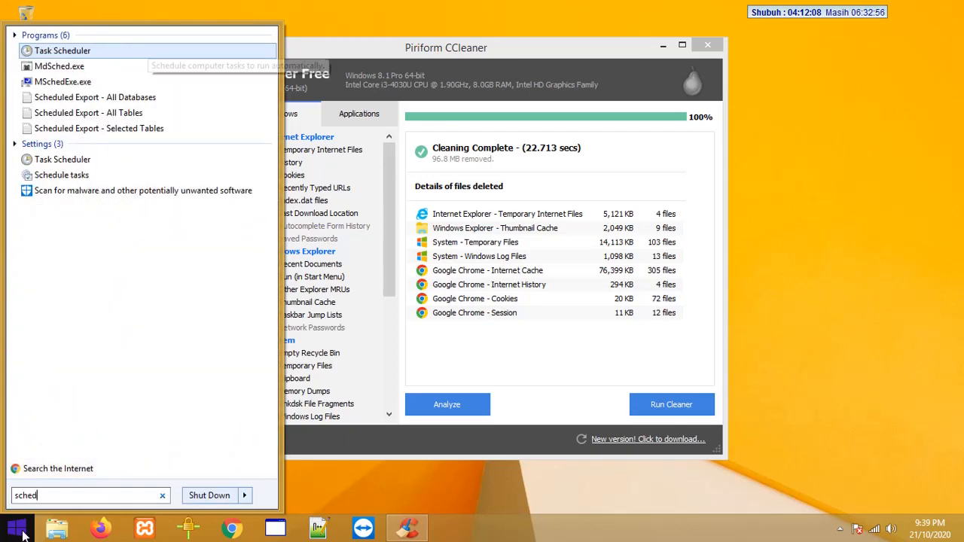
pyautogui.click(66, 52)
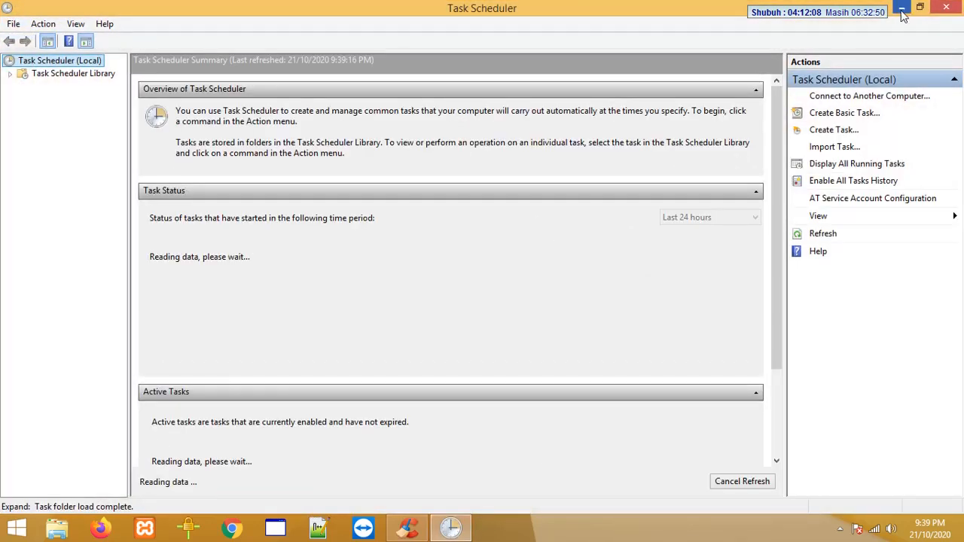
# Close CCleaner behind Task Scheduler and bring the Task Scheduler window back up
pyautogui.click(903, 11)
pyautogui.click(720, 43)
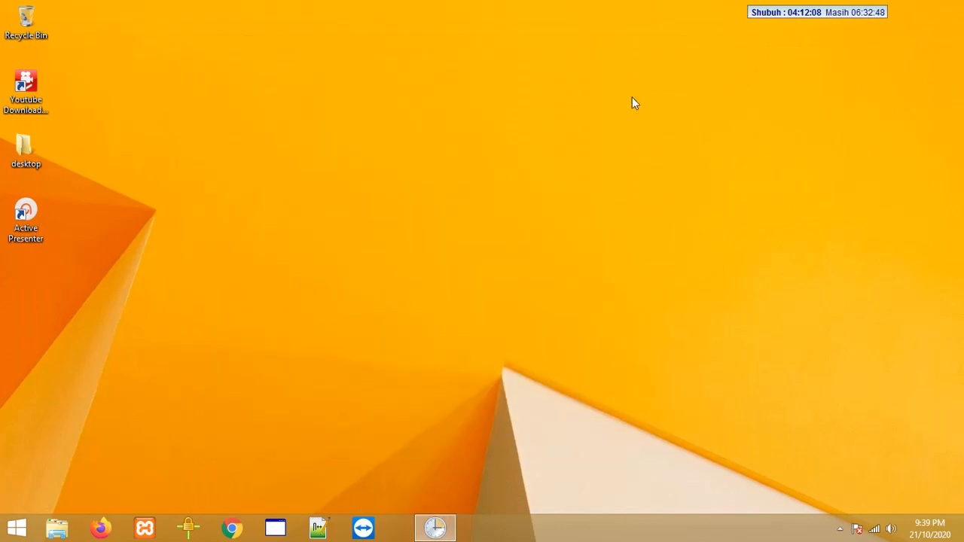
pyautogui.click(407, 527)
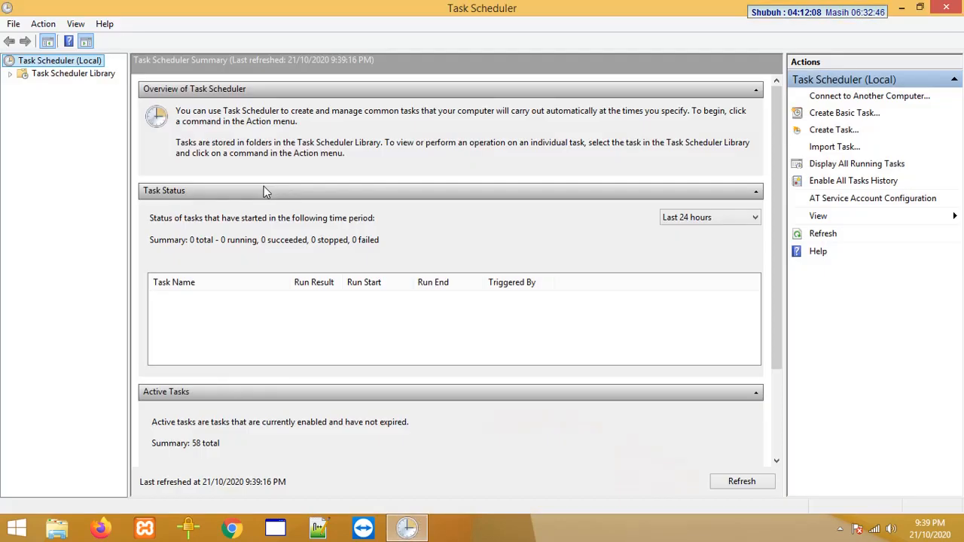
# Look over the Task Scheduler Library, return to the local overview and start a basic task named "cleaner auto"
pyautogui.click(96, 75)
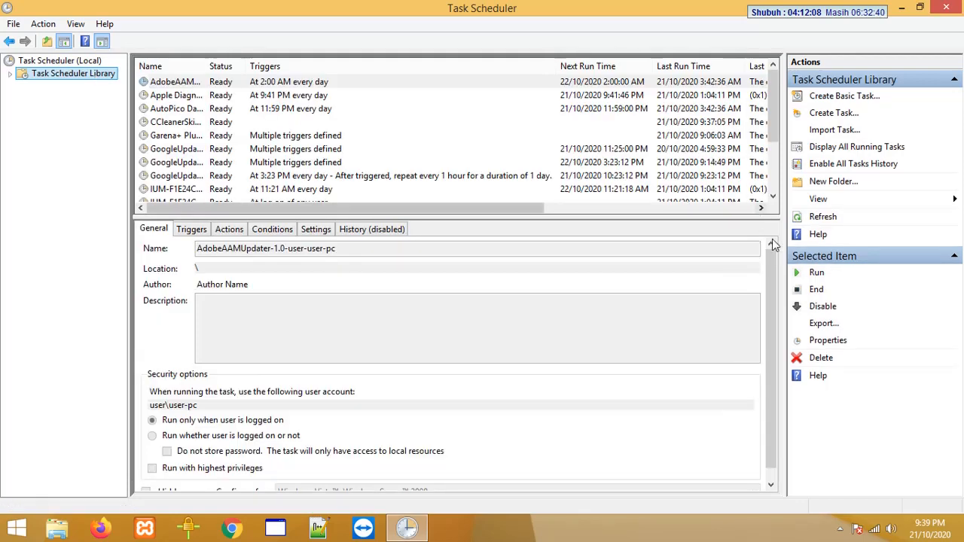
pyautogui.click(63, 63)
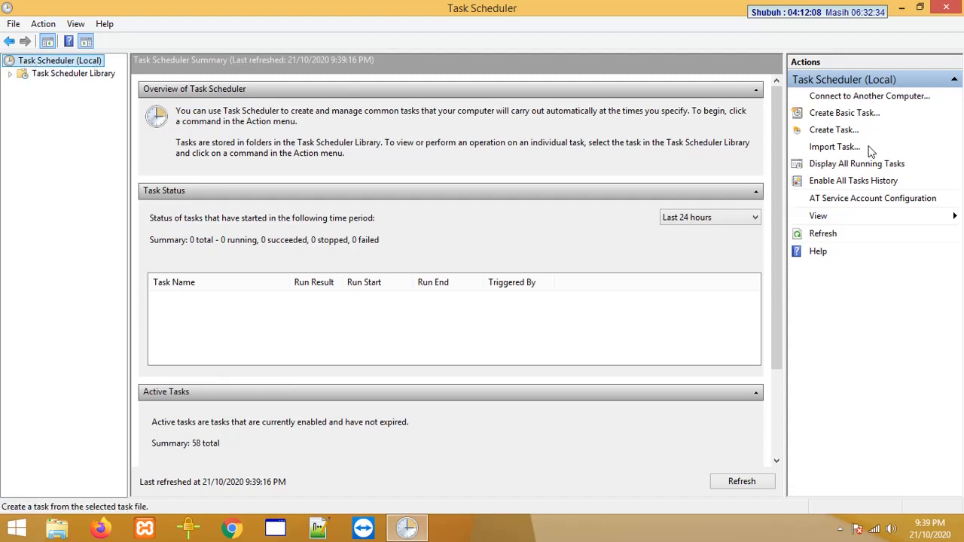
pyautogui.click(857, 119)
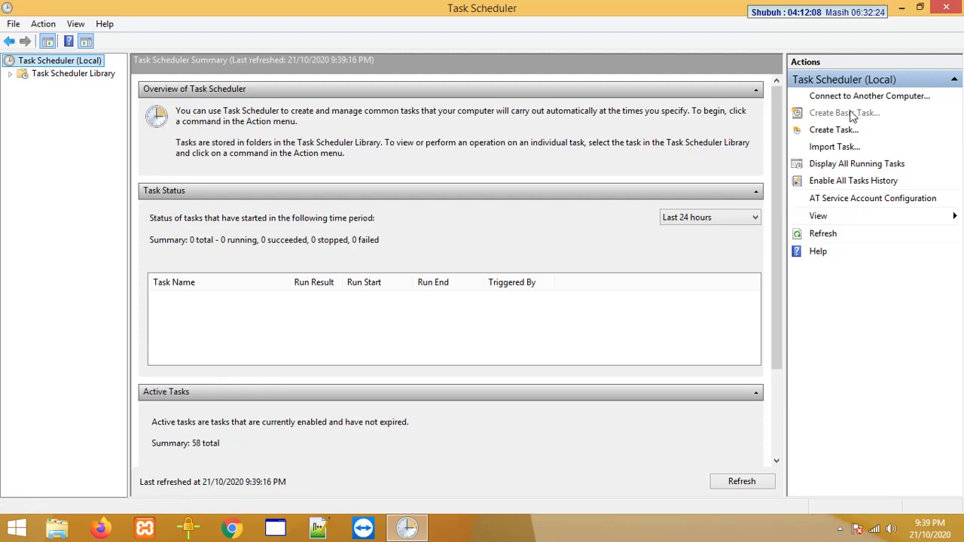
pyautogui.click(851, 115)
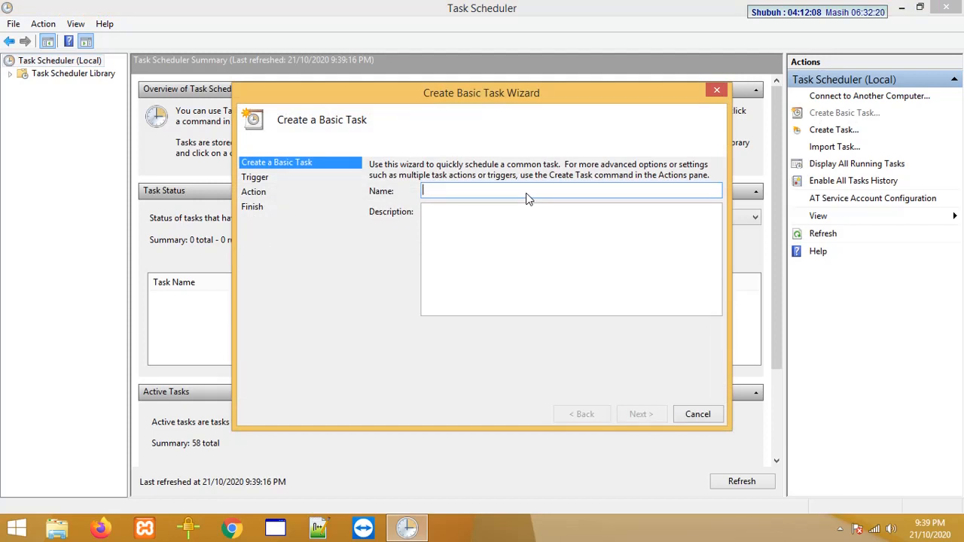
pyautogui.write('cleane')
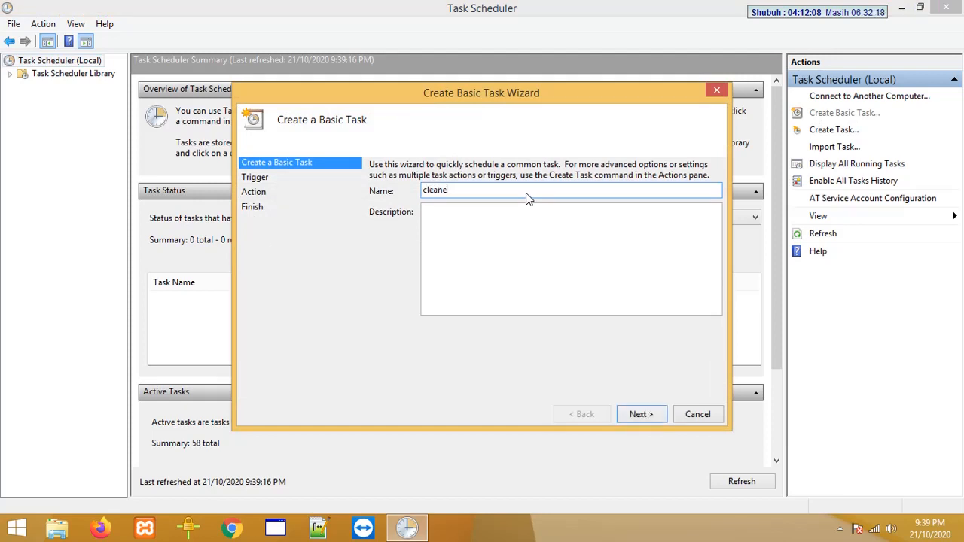
pyautogui.write('r auto')
pyautogui.click(641, 415)
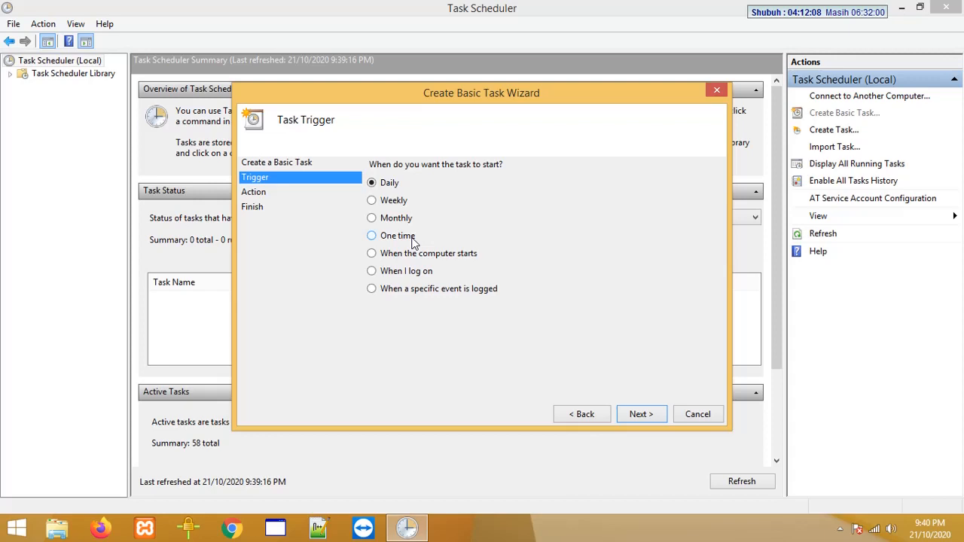
# Go through the weekly, monthly and one-time trigger options and choose Daily as the task's trigger
pyautogui.click(393, 201)
pyautogui.click(397, 218)
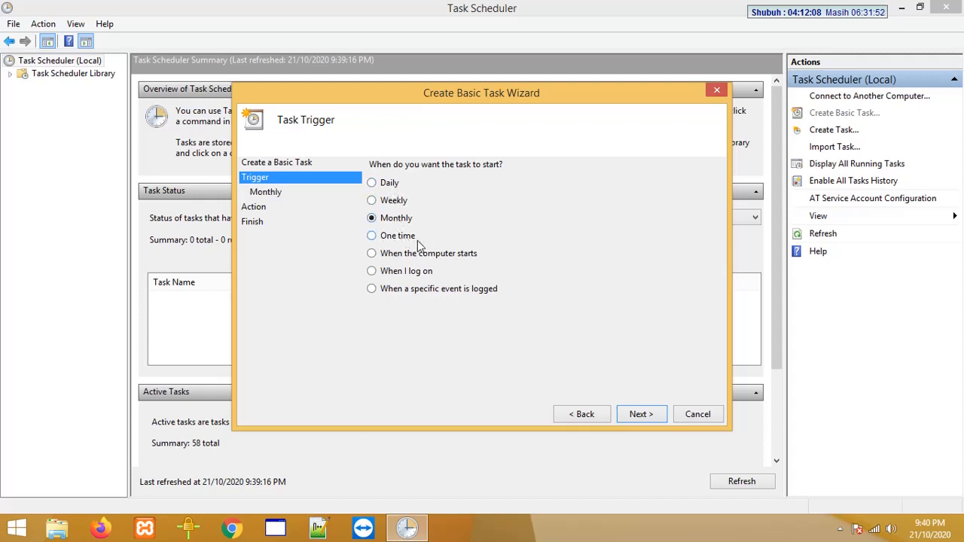
pyautogui.click(418, 241)
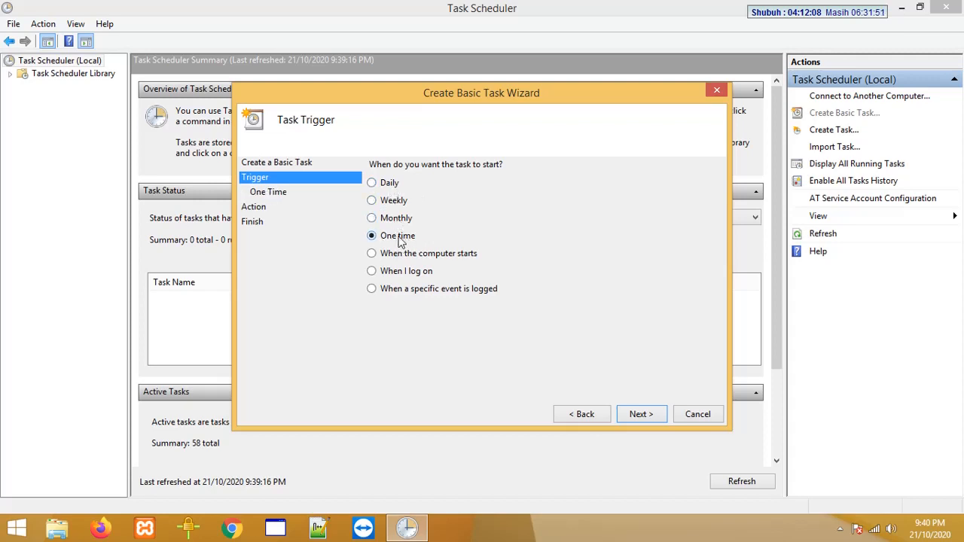
pyautogui.click(397, 185)
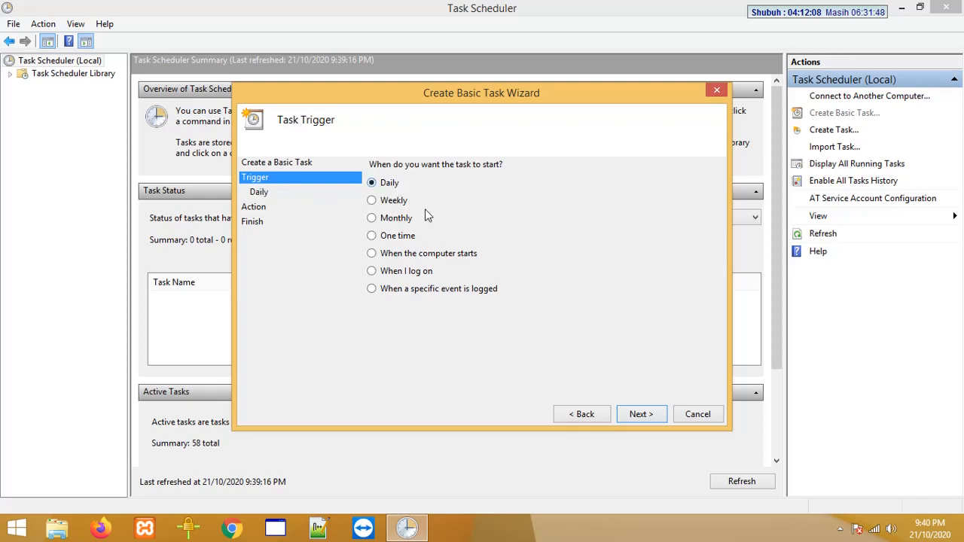
pyautogui.click(647, 414)
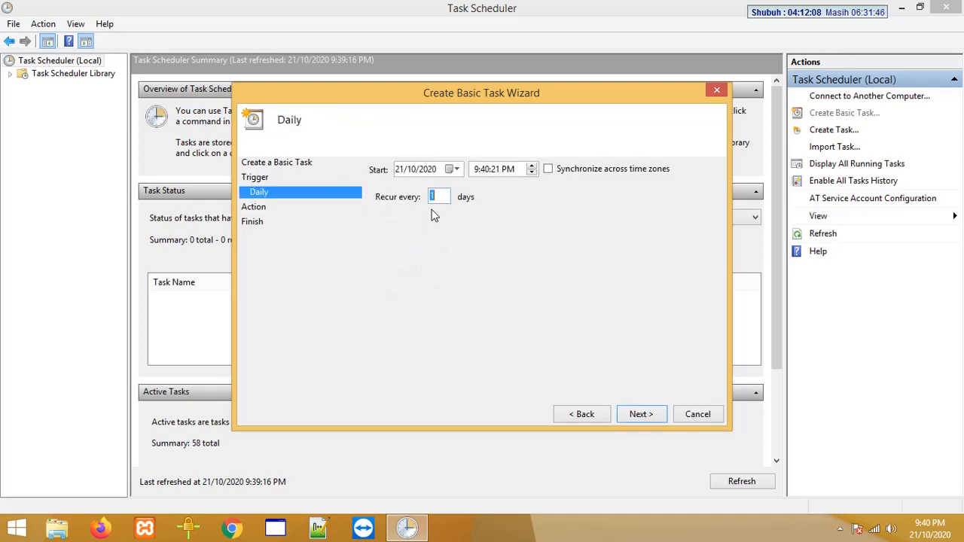
# Set the daily trigger's start time to 8:00:00 PM, recurring every 1 day
pyautogui.click(476, 171)
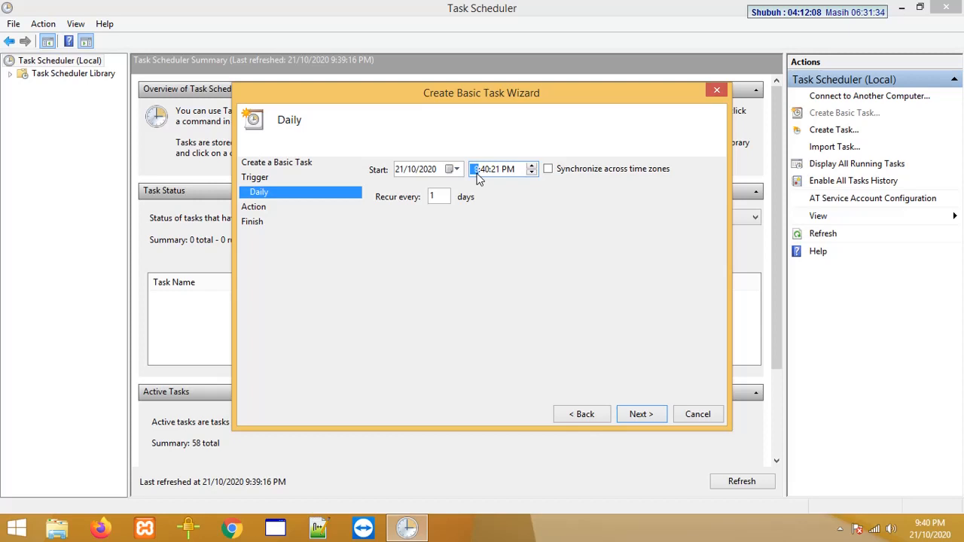
pyautogui.click(485, 171)
pyautogui.click(494, 171)
pyautogui.write('0')
pyautogui.click(507, 171)
pyautogui.click(443, 199)
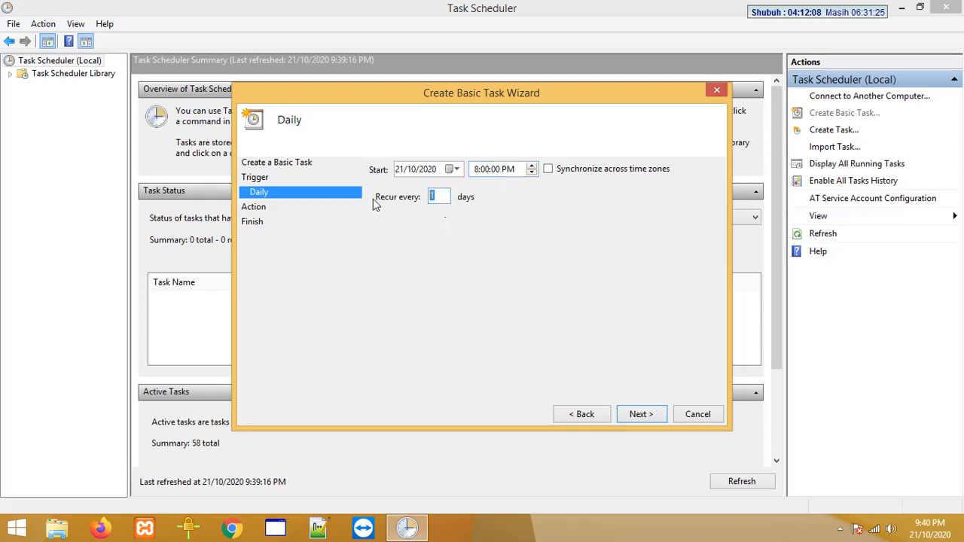
pyautogui.click(441, 195)
pyautogui.click(643, 415)
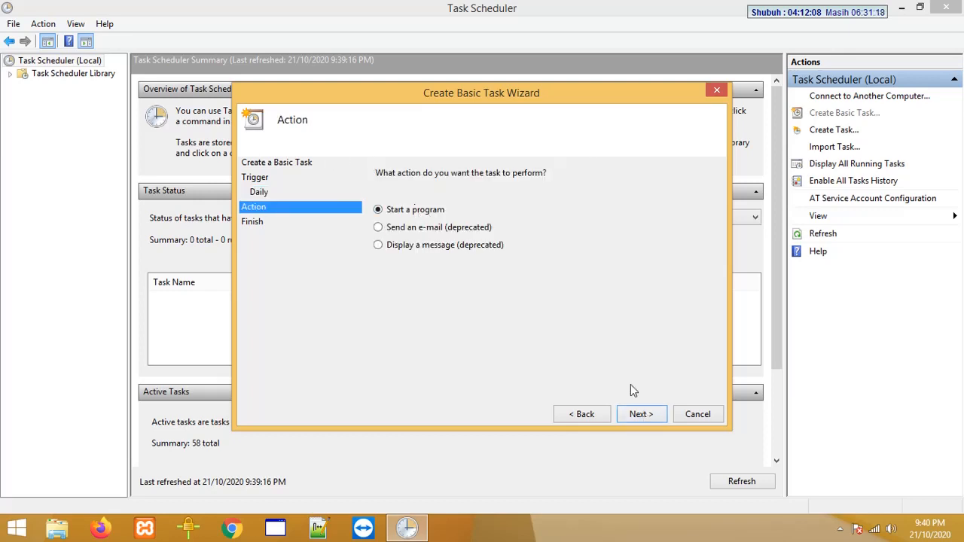
# Use Start a program as the action and browse to the CCleaner folder in Program Files on the C: drive
pyautogui.click(637, 415)
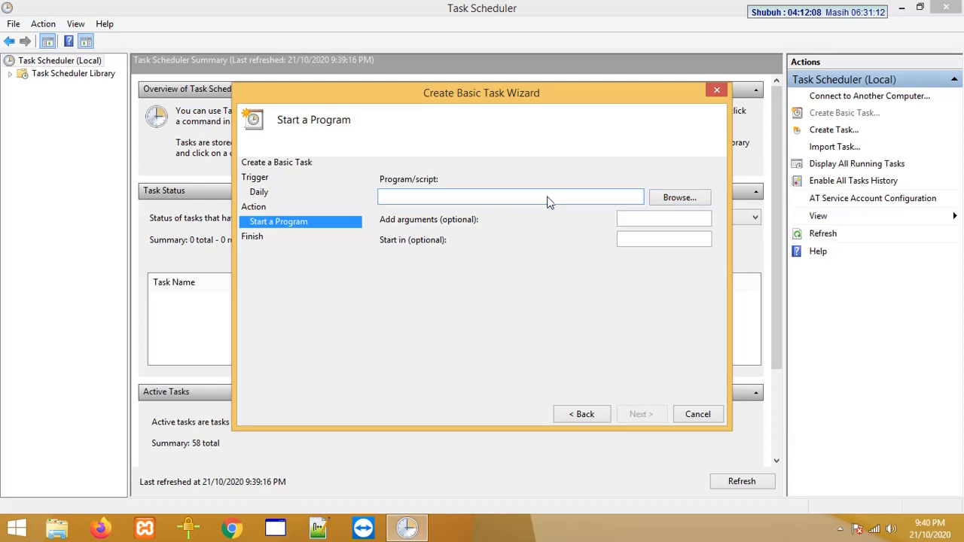
pyautogui.click(681, 198)
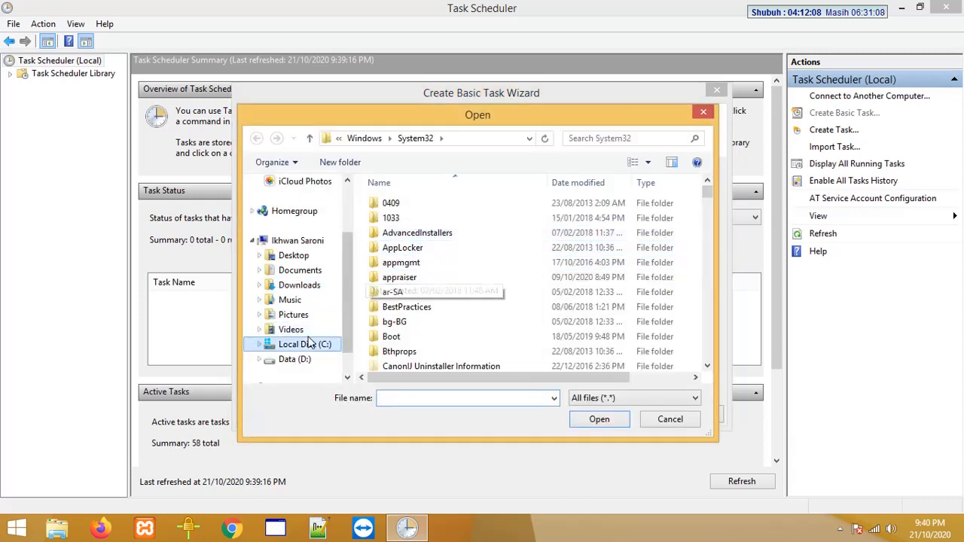
pyautogui.click(320, 345)
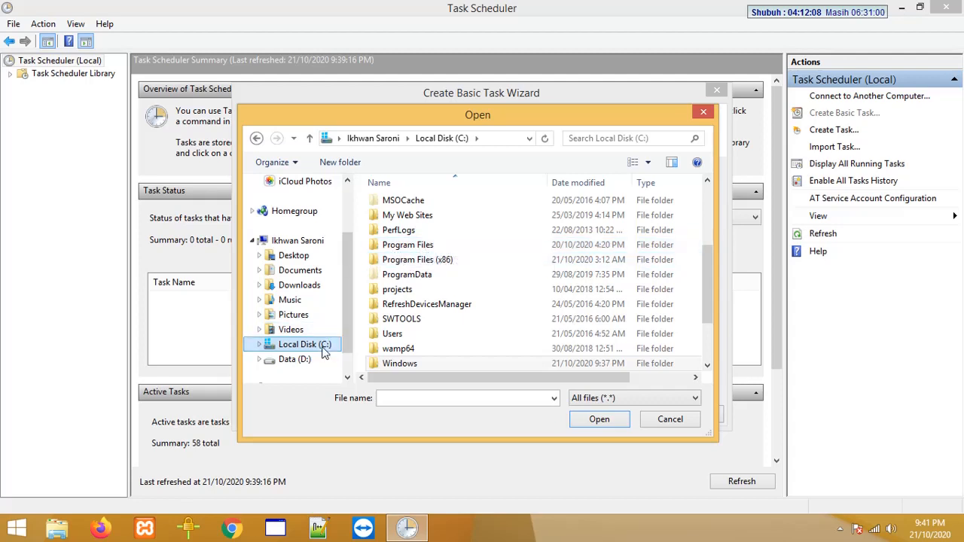
pyautogui.doubleClick(420, 252)
pyautogui.scroll(-2, 423, 313)
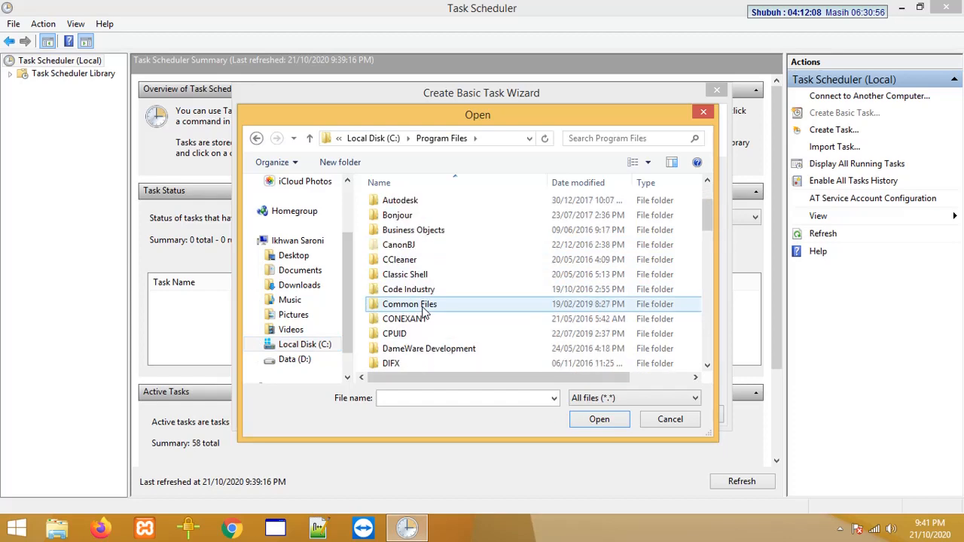
pyautogui.scroll(1, 424, 313)
pyautogui.click(422, 309)
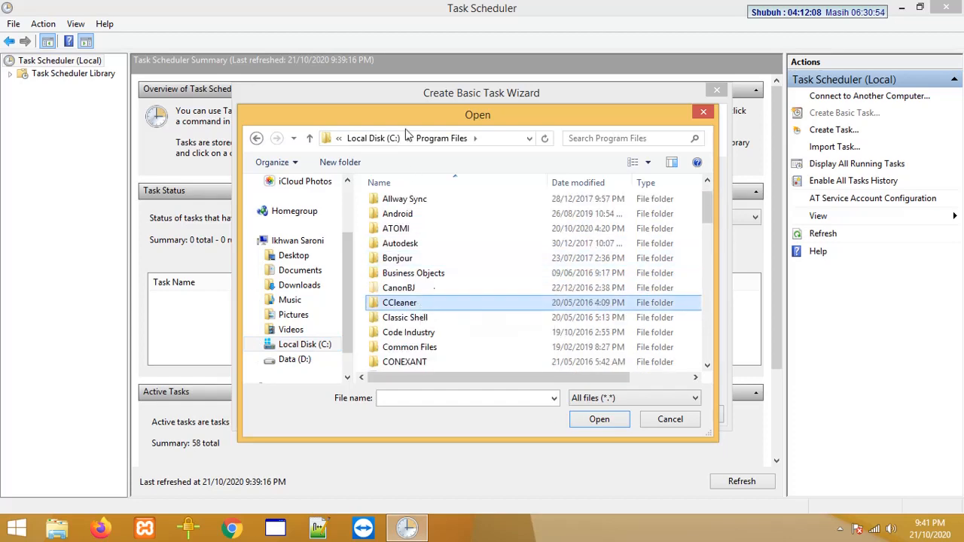
# Go back to the C: drive, point out the Program Files (x86) folder and reopen Program Files
pyautogui.press('BackSpace')
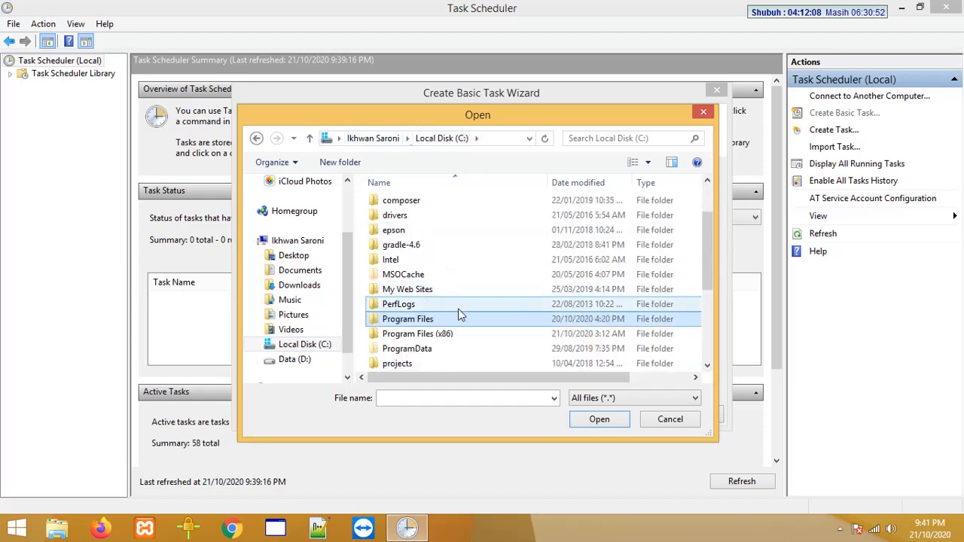
pyautogui.click(455, 338)
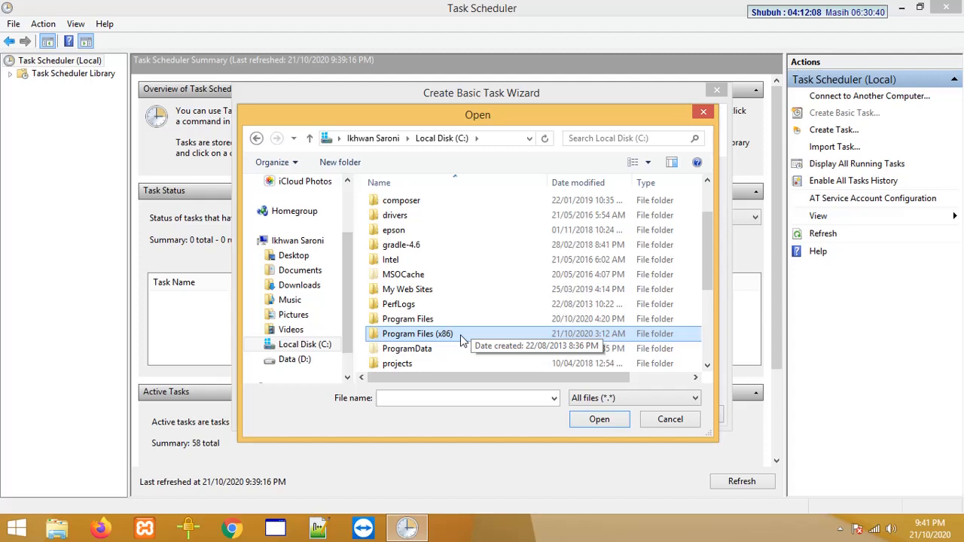
pyautogui.click(422, 322)
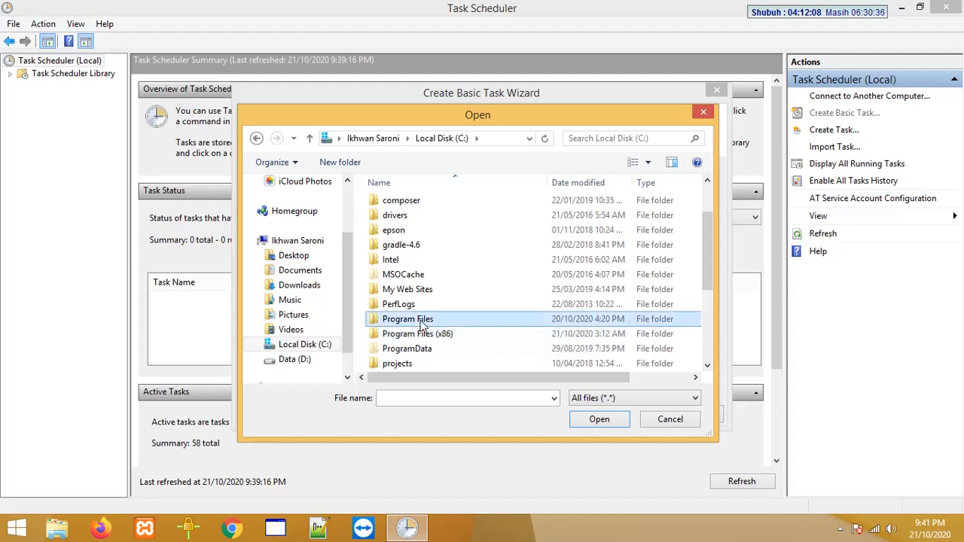
pyautogui.doubleClick(440, 322)
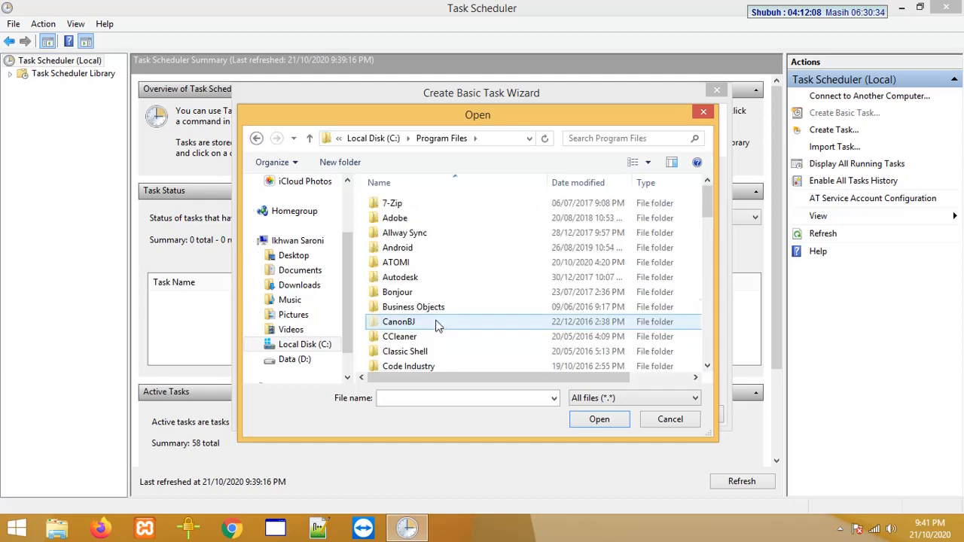
# Select CCleaner.exe from the CCleaner folder as the program the task starts
pyautogui.scroll(-2, 433, 322)
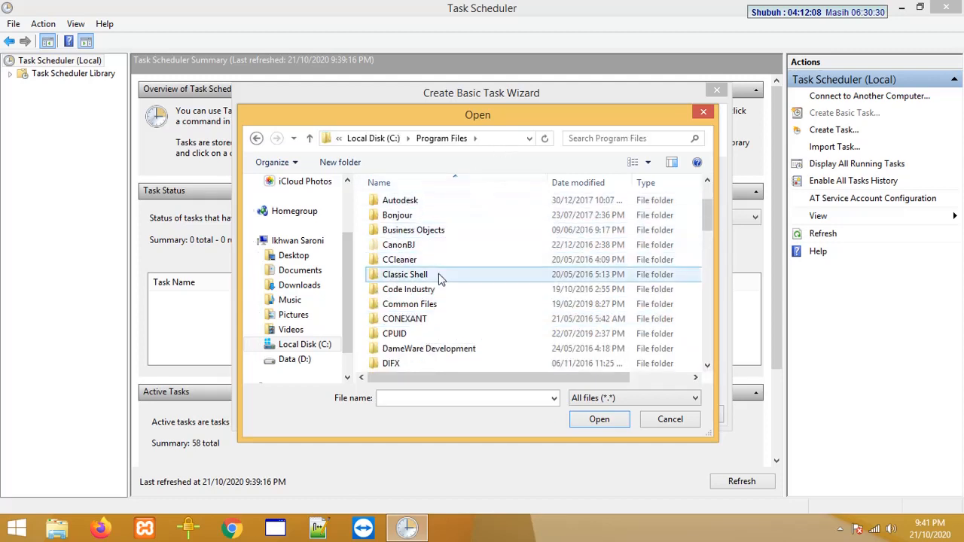
pyautogui.doubleClick(430, 266)
pyautogui.click(410, 219)
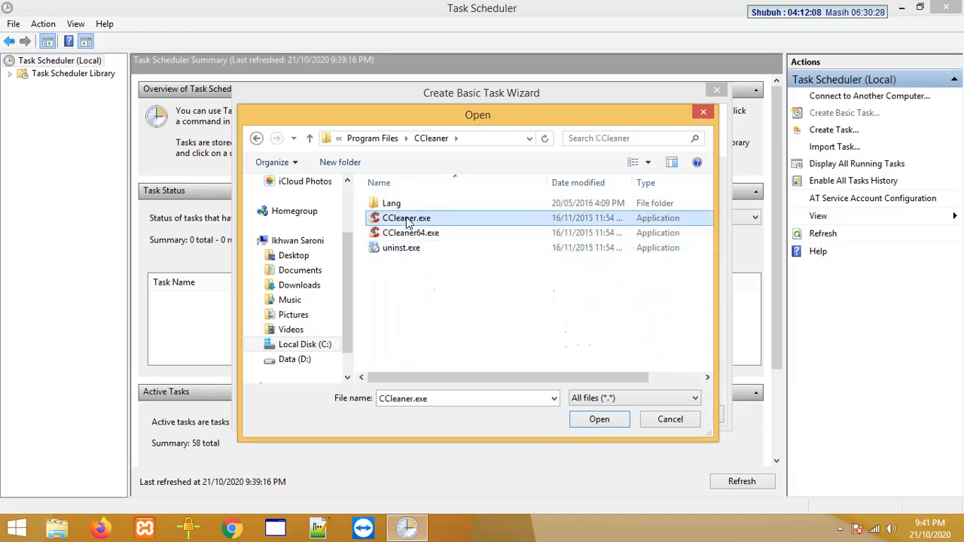
pyautogui.click(597, 420)
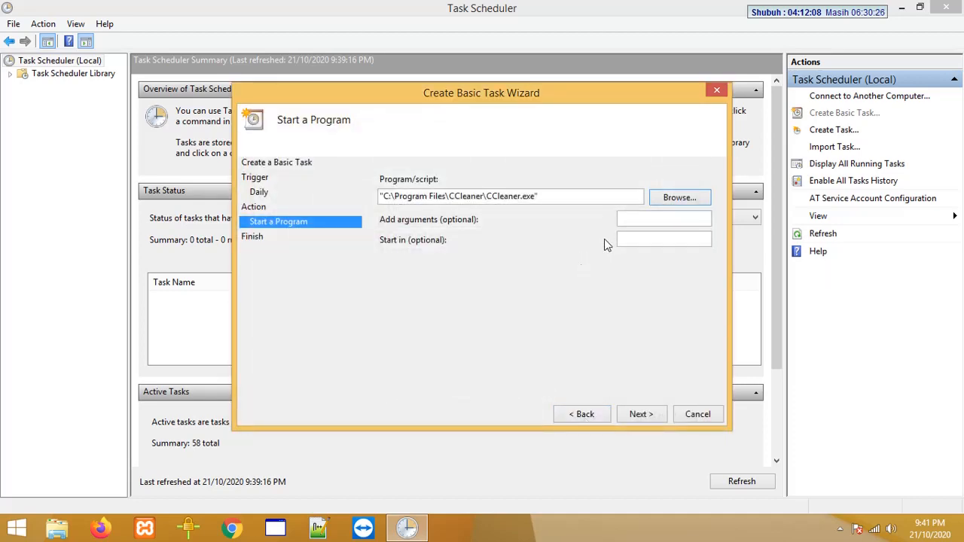
# Add the argument /AUTO to the CCleaner program and continue to the task summary
pyautogui.click(635, 221)
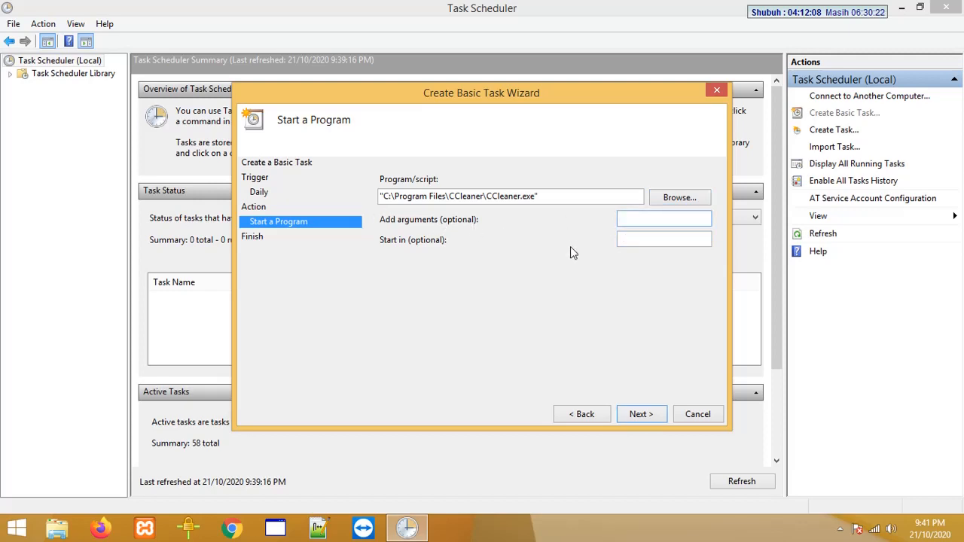
pyautogui.write('/AUTO')
pyautogui.click(646, 420)
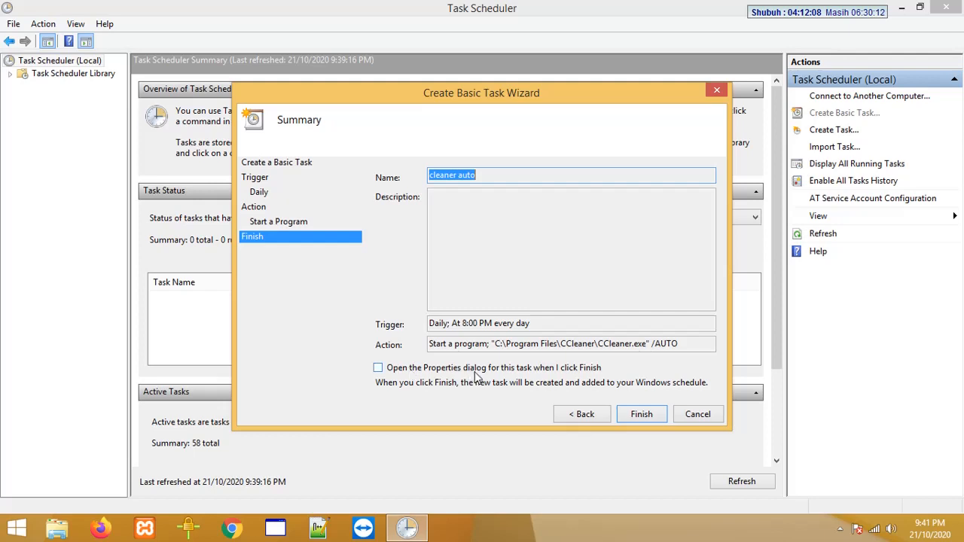
# Finish creating the task with its Properties dialog set to open, and enable Run with highest privileges there
pyautogui.click(413, 369)
pyautogui.click(650, 416)
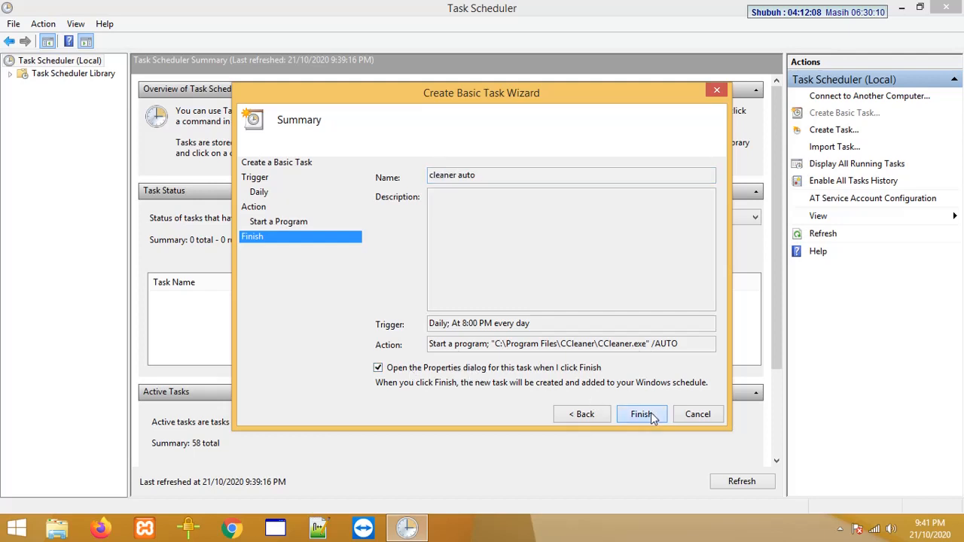
pyautogui.click(642, 413)
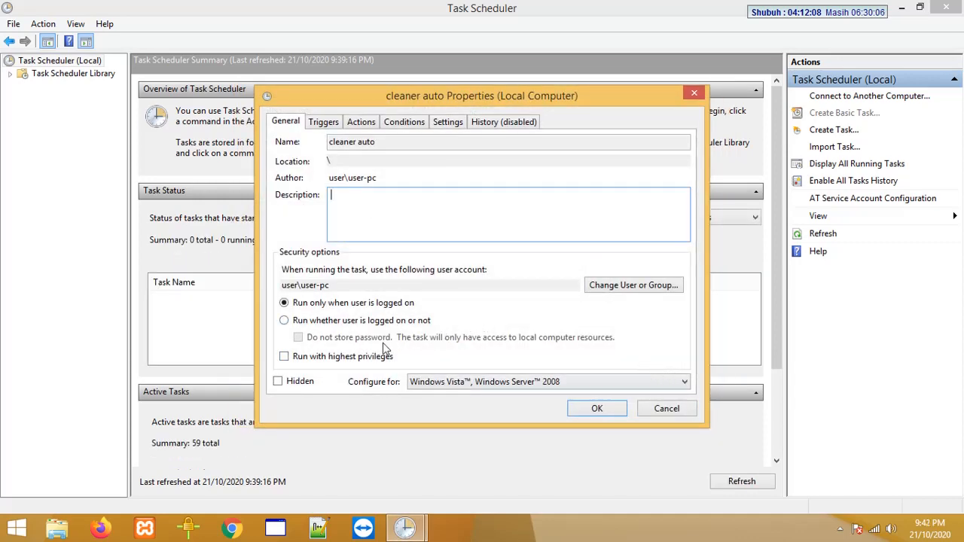
pyautogui.click(306, 359)
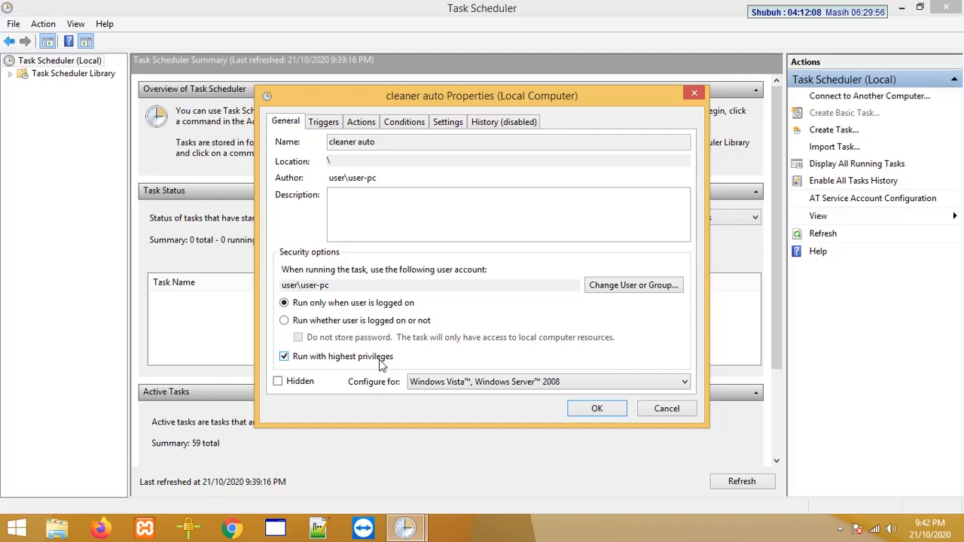
# Set the task to stop if it runs longer than 1 hour, save its properties and show the Task Scheduler Library
pyautogui.click(449, 126)
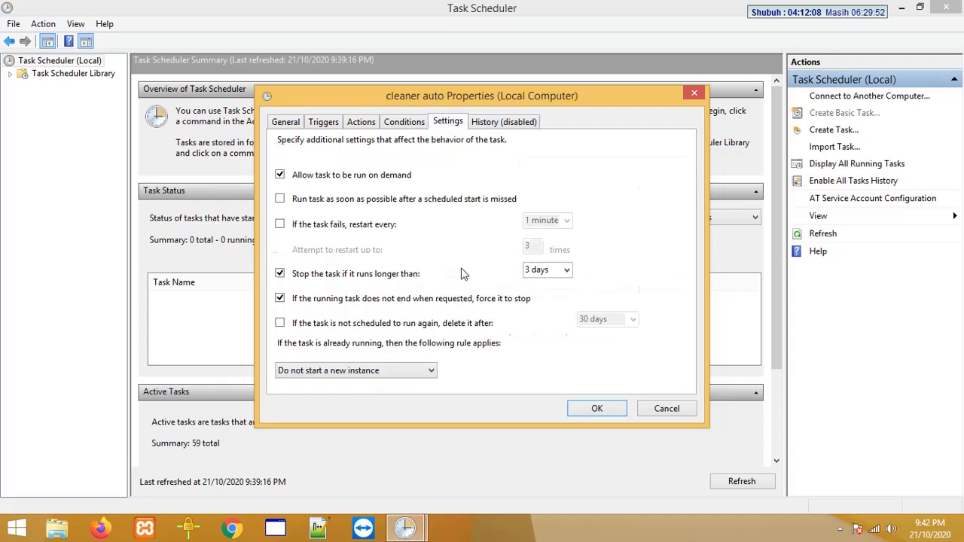
pyautogui.click(561, 269)
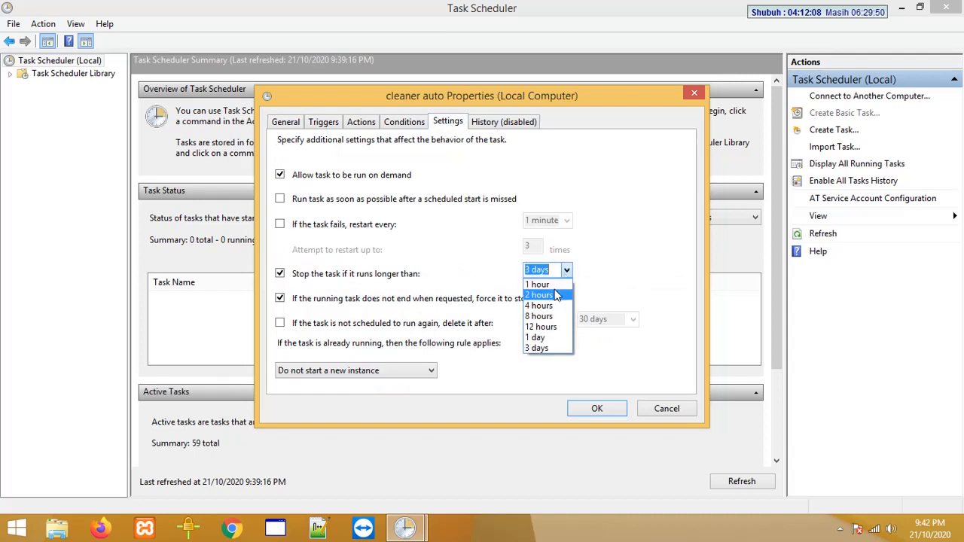
pyautogui.click(542, 285)
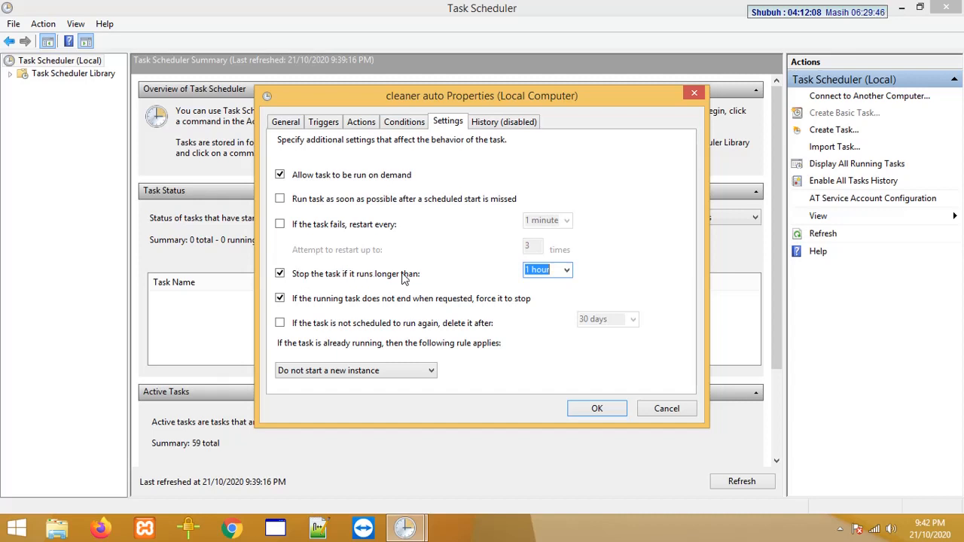
pyautogui.click(533, 270)
pyautogui.click(597, 409)
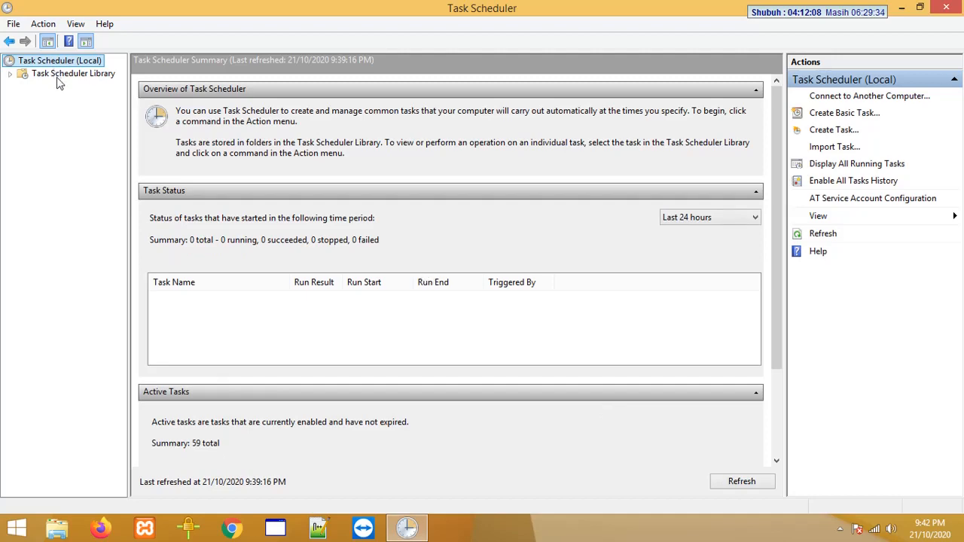
pyautogui.click(62, 76)
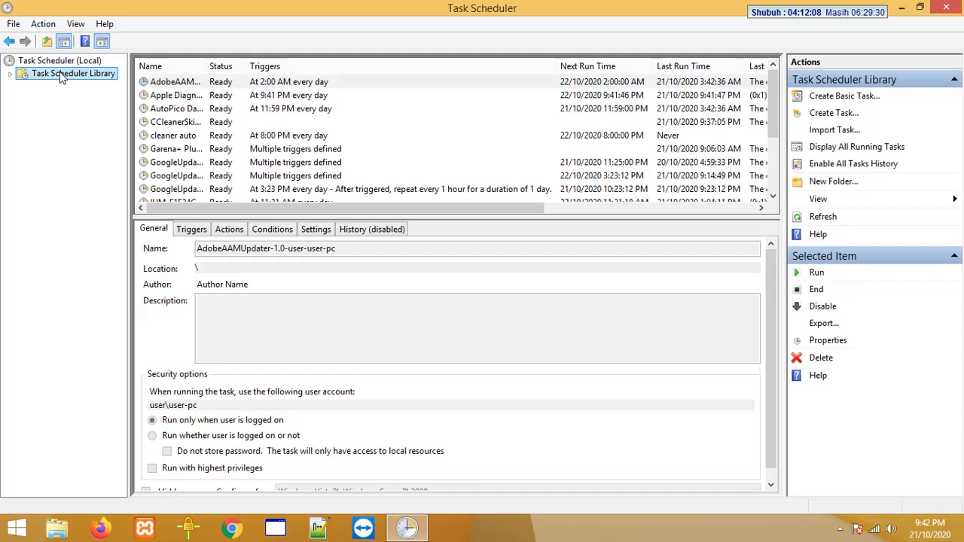
# Widen the task list's Name column to fit the full names and run the cleaner auto task
pyautogui.doubleClick(205, 66)
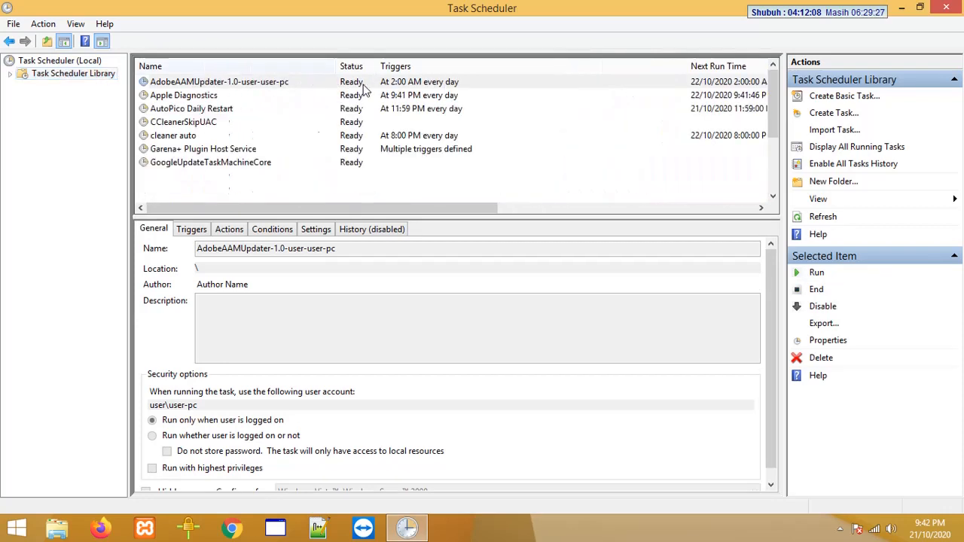
pyautogui.click(189, 137)
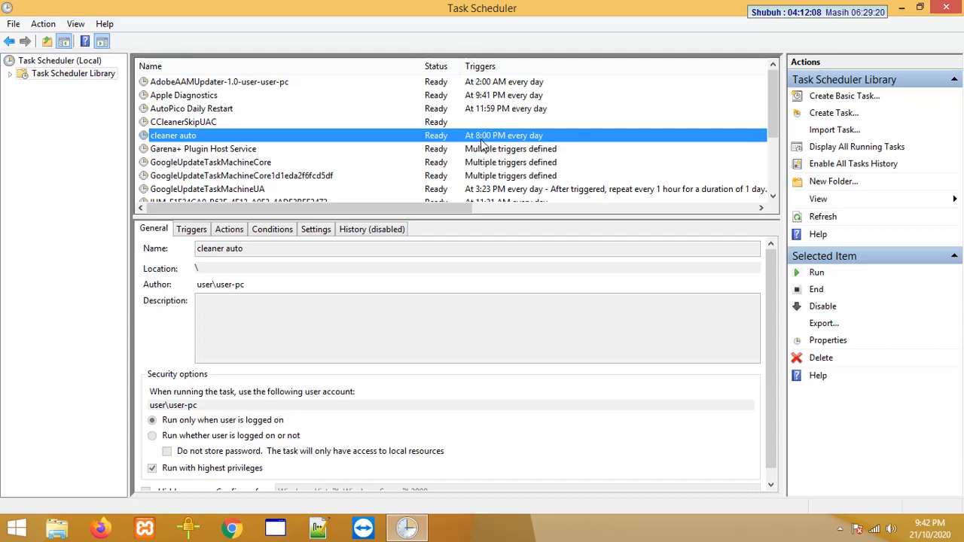
pyautogui.moveTo(451, 207); pyautogui.dragTo(397, 212)
pyautogui.click(182, 140)
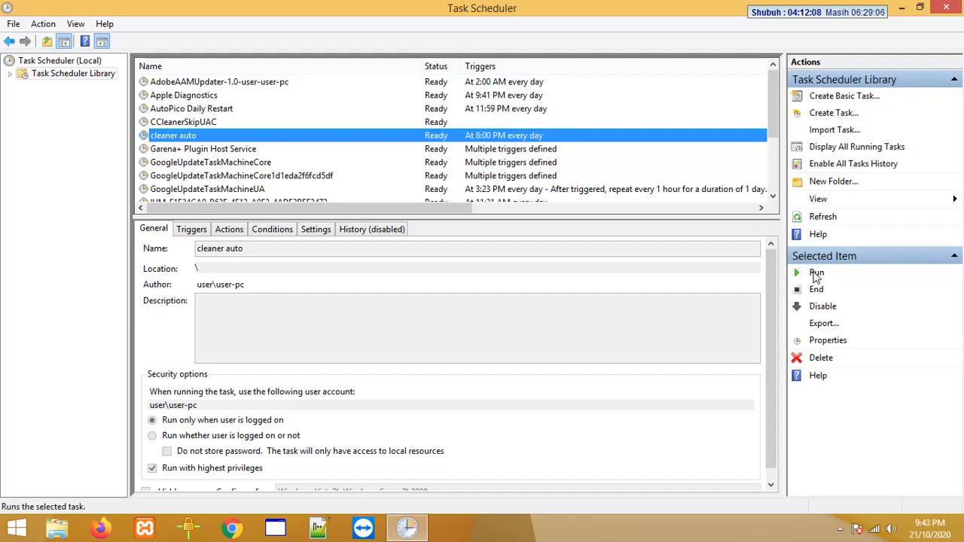
pyautogui.click(810, 276)
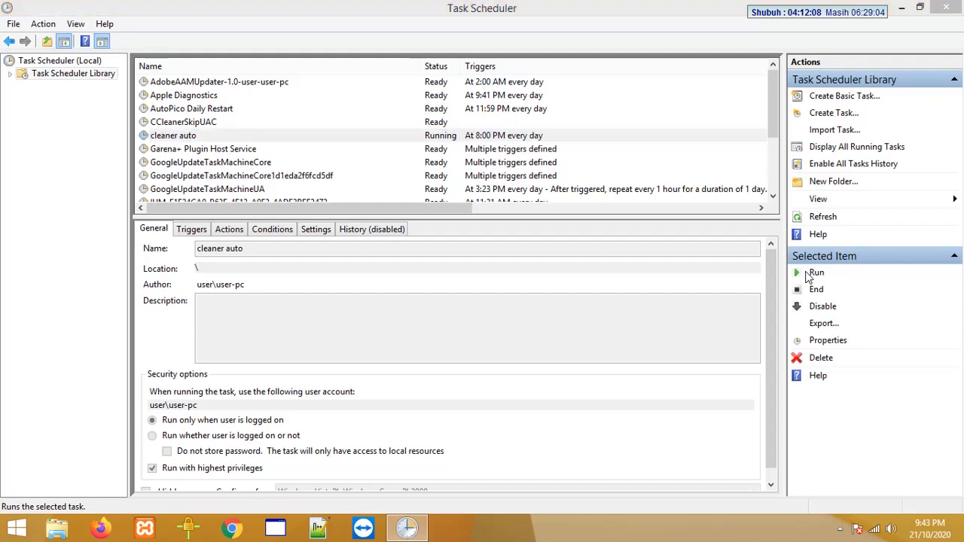
# Check the hidden notification icons for the running CCleaner and minimize Task Scheduler
pyautogui.click(842, 529)
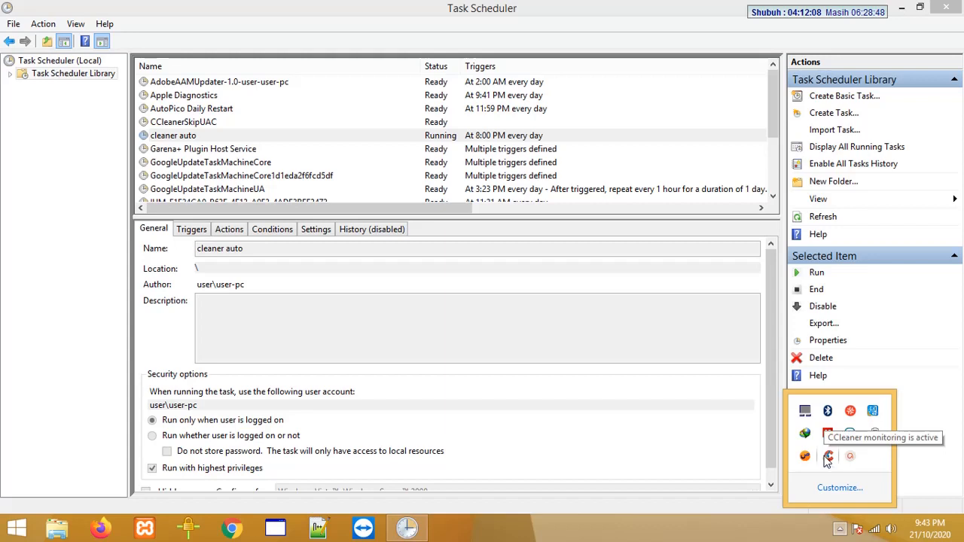
pyautogui.click(718, 434)
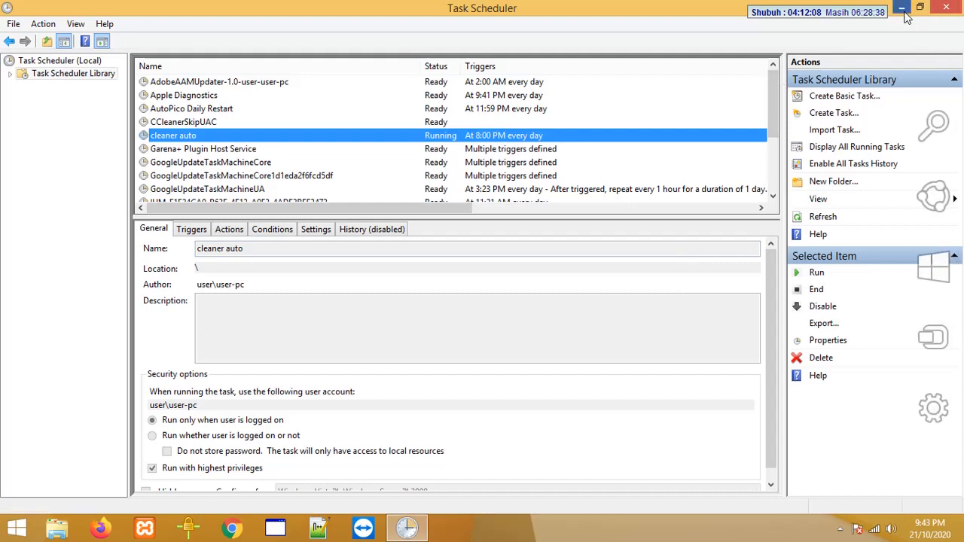
pyautogui.click(903, 11)
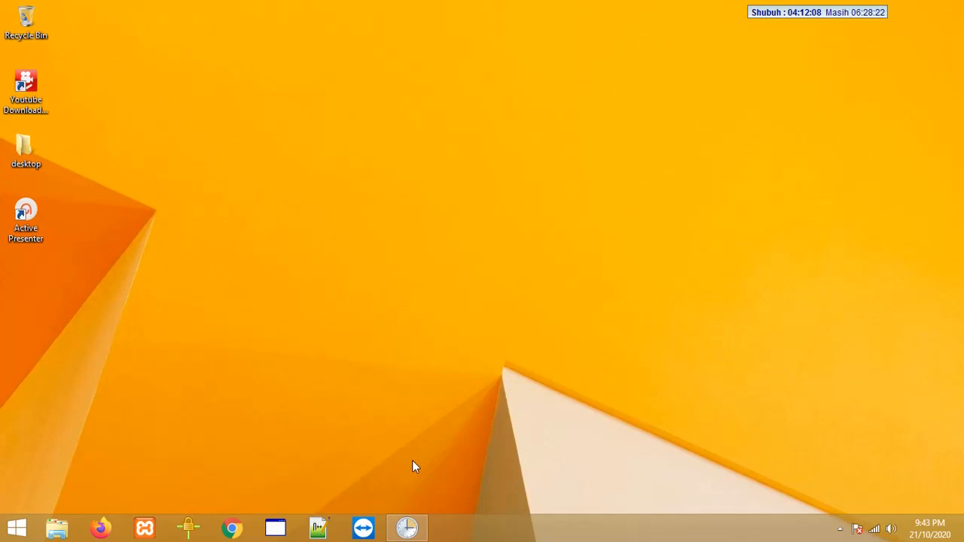
pyautogui.rightClick(527, 528)
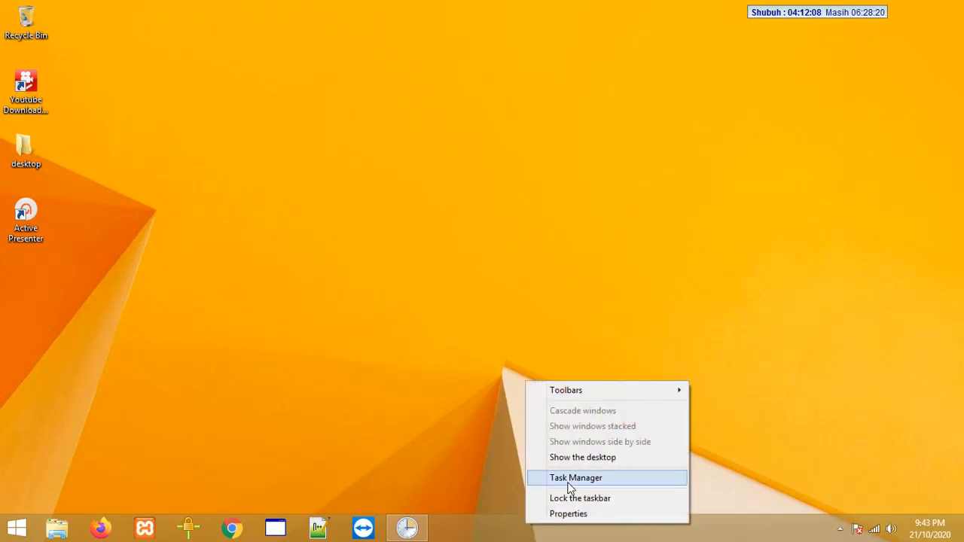
pyautogui.click(464, 482)
pyautogui.rightClick(528, 540)
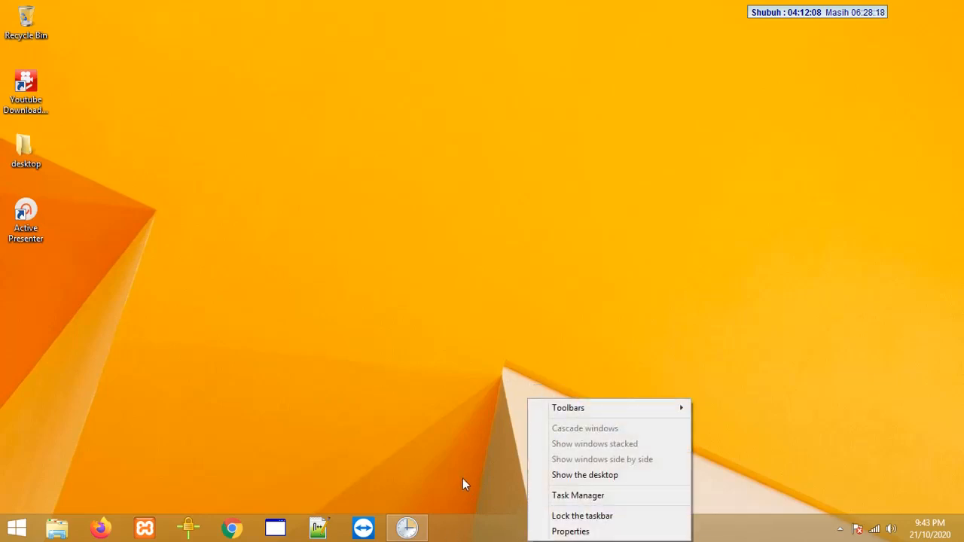
pyautogui.click(437, 457)
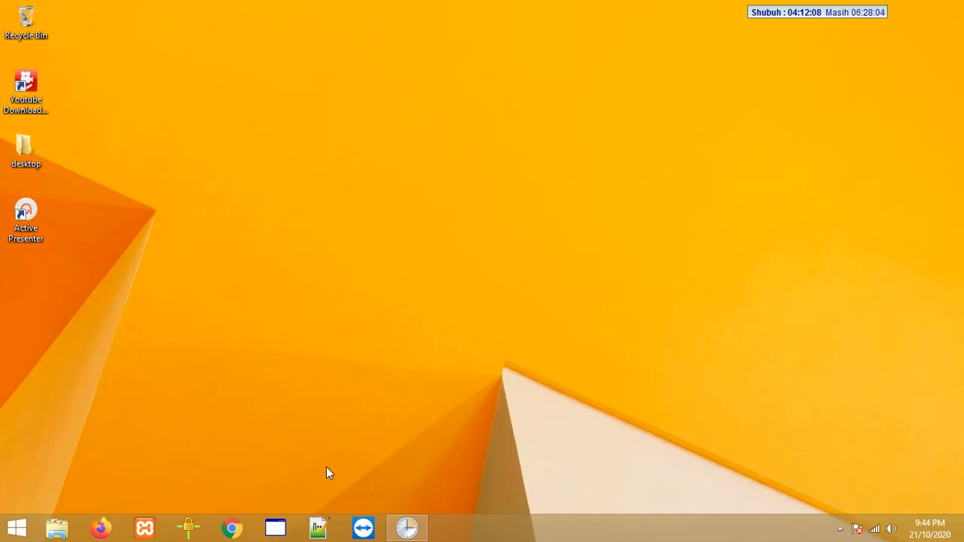
pyautogui.moveTo(836, 142); pyautogui.dragTo(123, 380)
pyautogui.moveTo(158, 78); pyautogui.dragTo(886, 480)
# Open Task Manager, show its startup programs and move the window higher on the desktop
pyautogui.rightClick(530, 536)
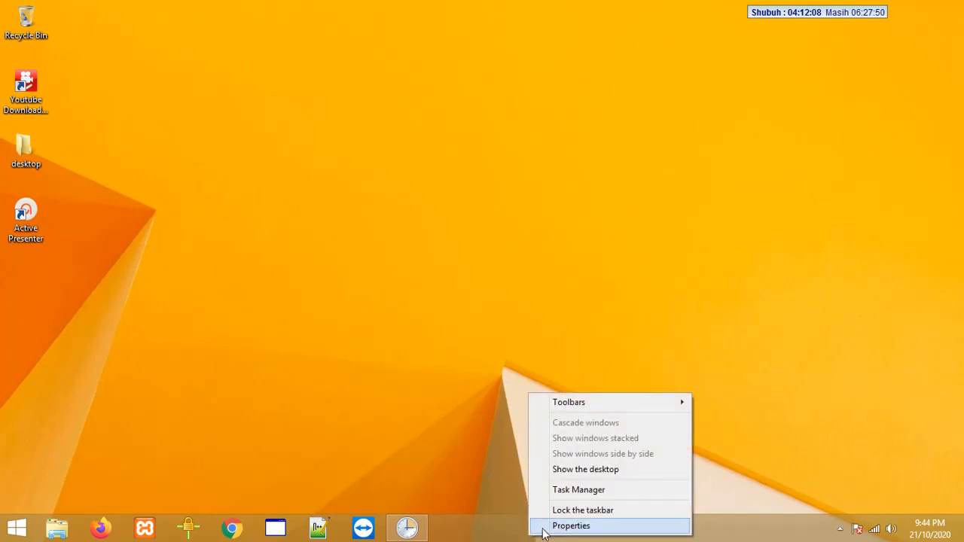
pyautogui.click(597, 493)
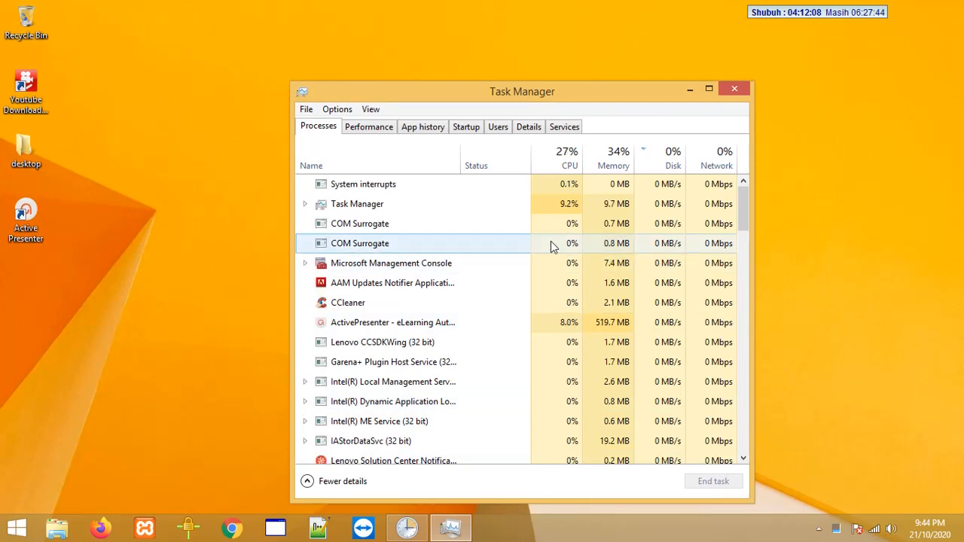
pyautogui.click(461, 129)
pyautogui.moveTo(484, 96); pyautogui.dragTo(536, 24)
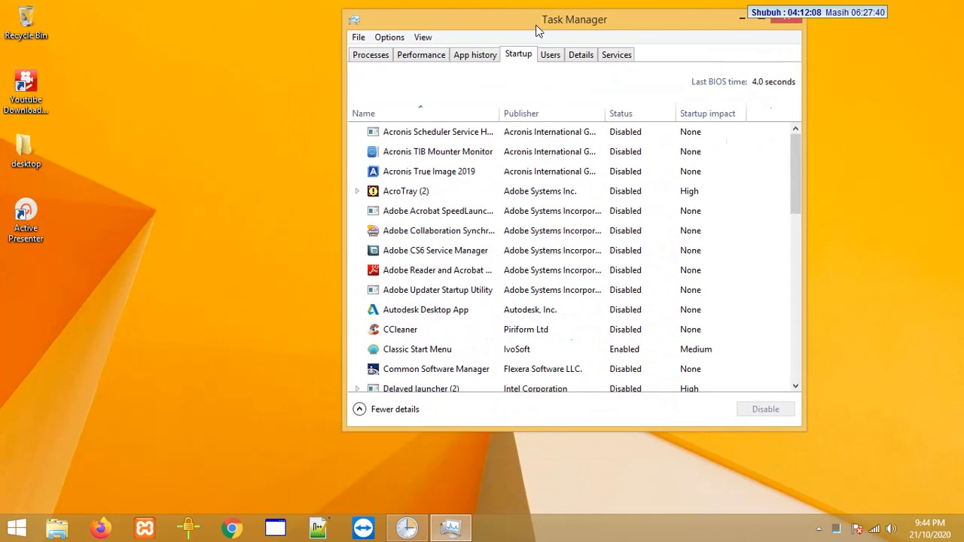
# Sort the startup programs by status
pyautogui.click(552, 153)
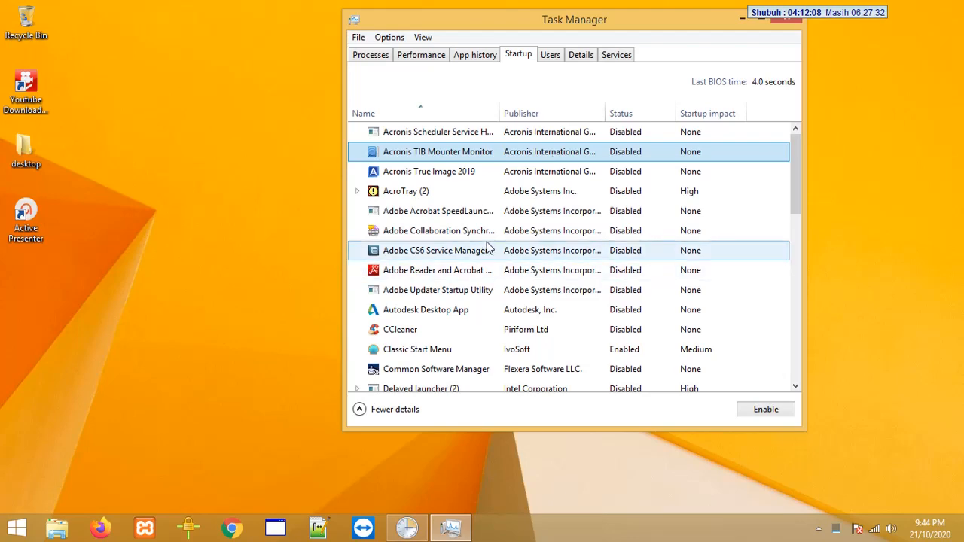
pyautogui.scroll(-4, 488, 245)
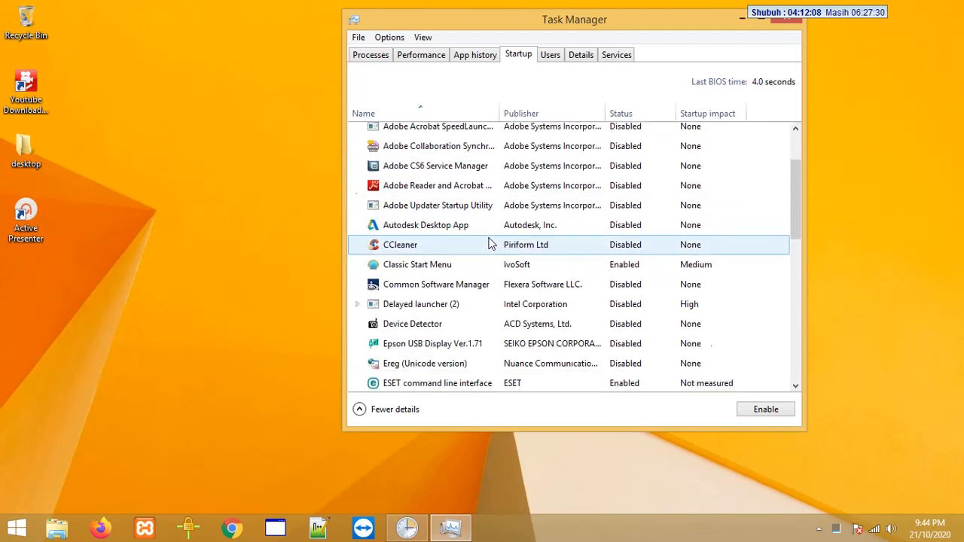
pyautogui.click(638, 113)
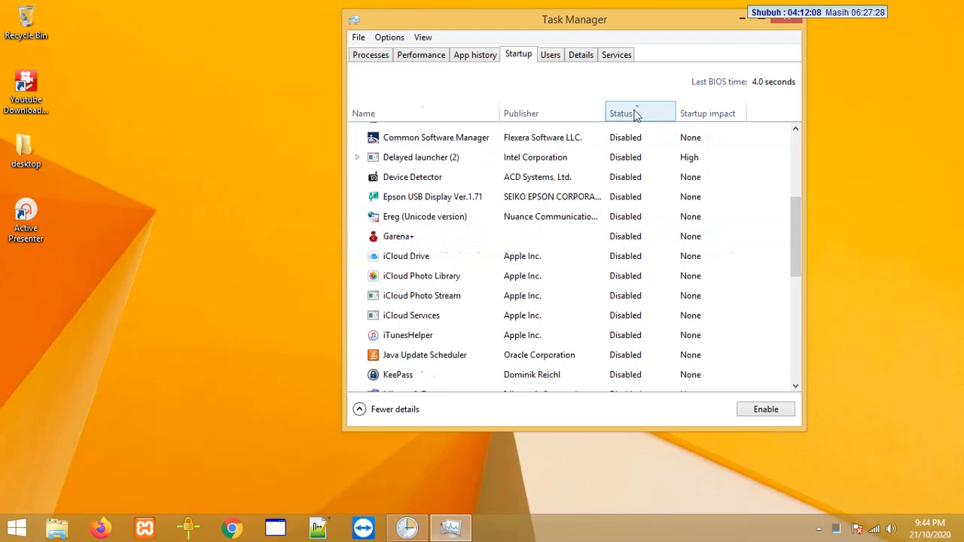
pyautogui.scroll(4, 680, 170)
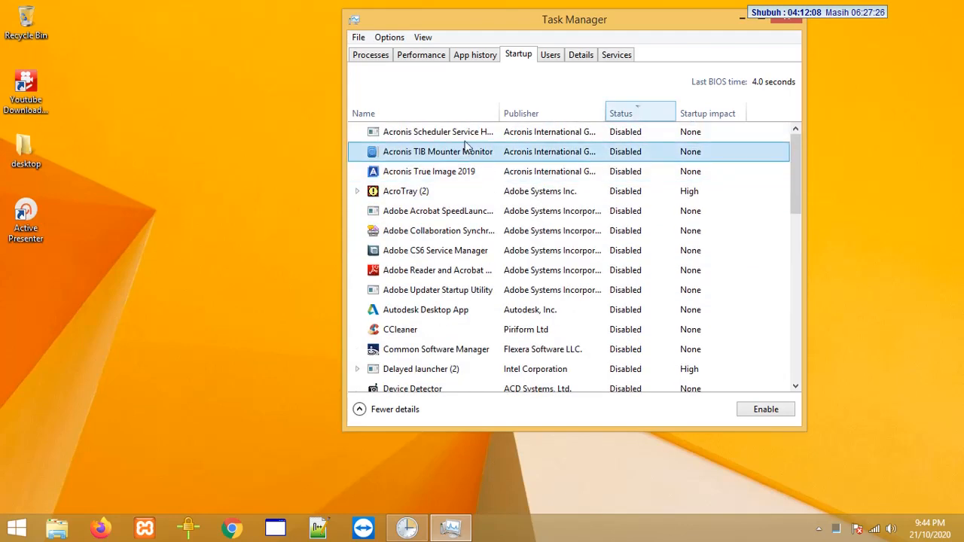
# Examine which startup programs are disabled and which are enabled, including CCleaner and Autodesk Desktop App
pyautogui.click(433, 134)
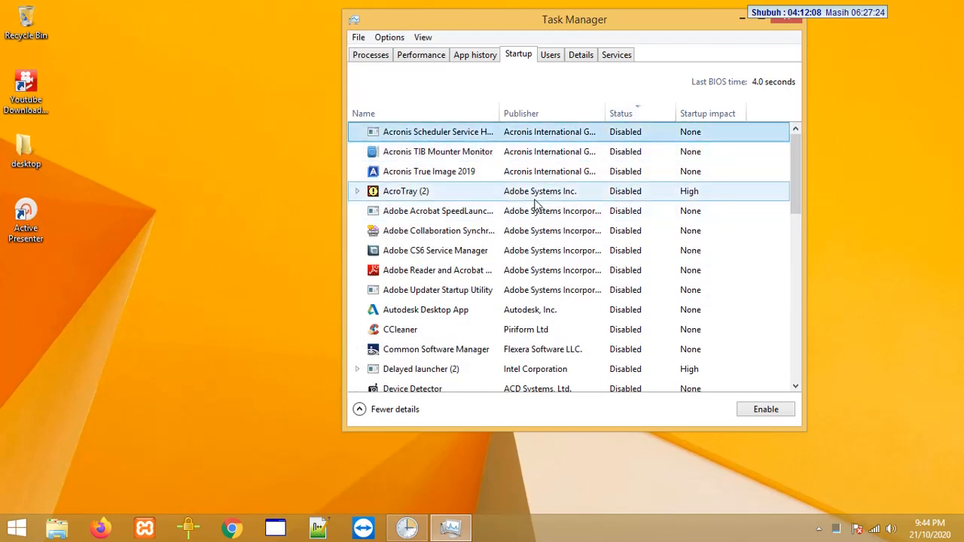
pyautogui.click(509, 193)
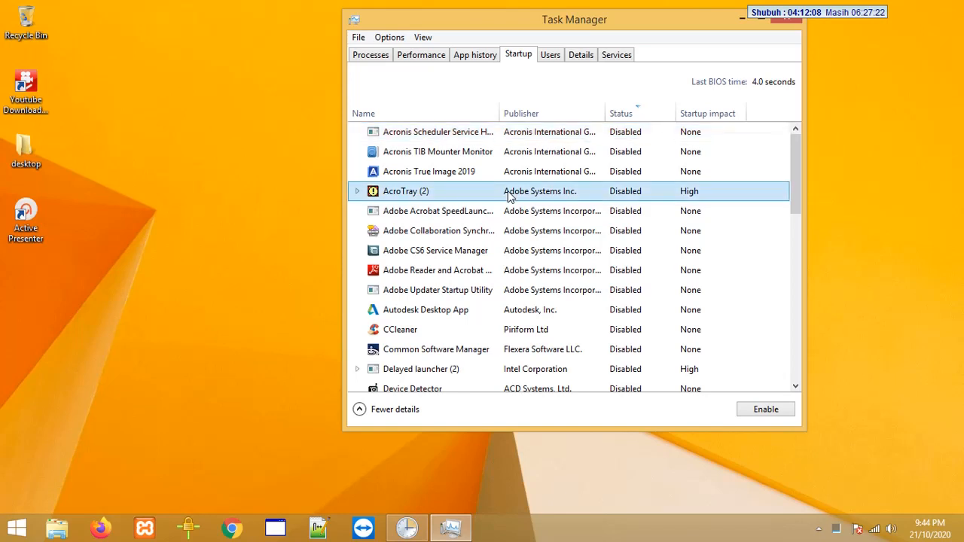
pyautogui.scroll(-1, 510, 194)
pyautogui.click(472, 313)
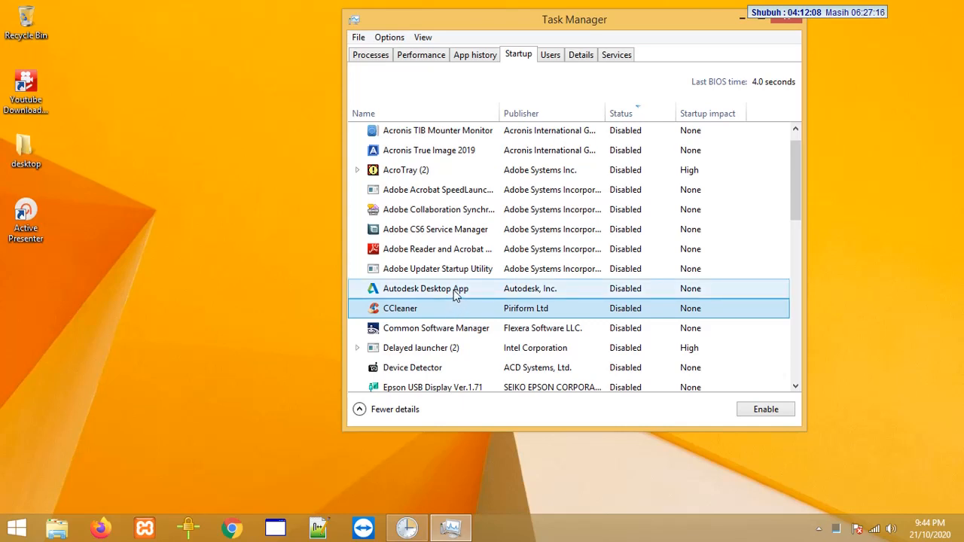
pyautogui.click(454, 294)
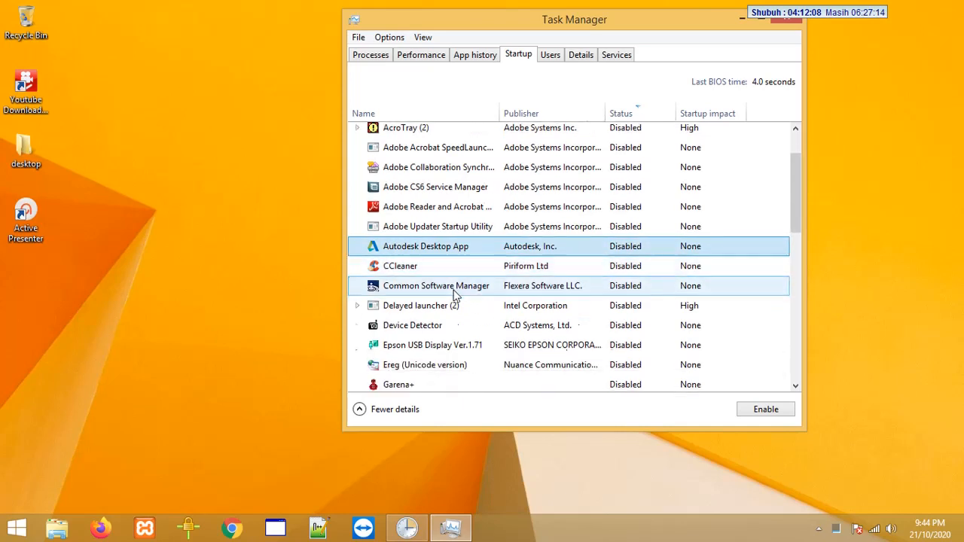
pyautogui.scroll(1, 456, 294)
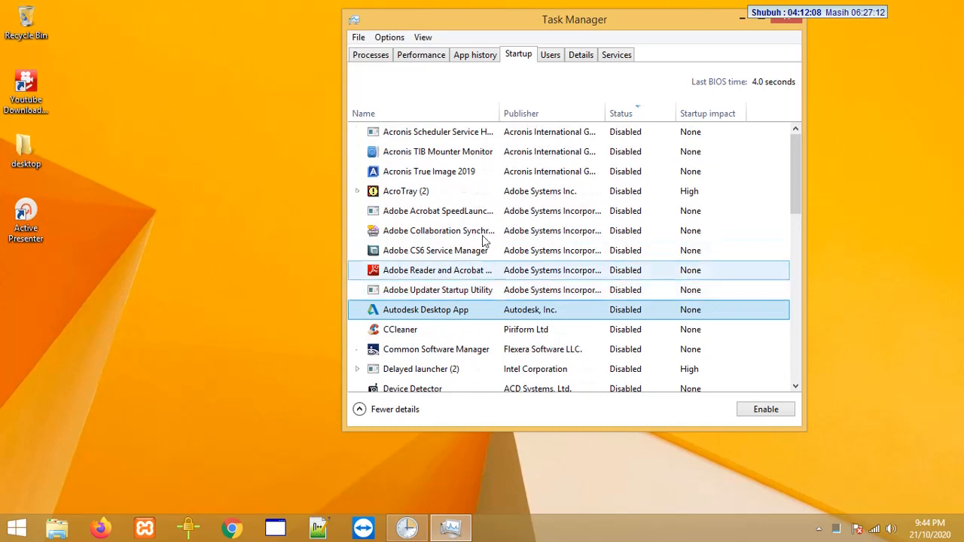
pyautogui.click(475, 179)
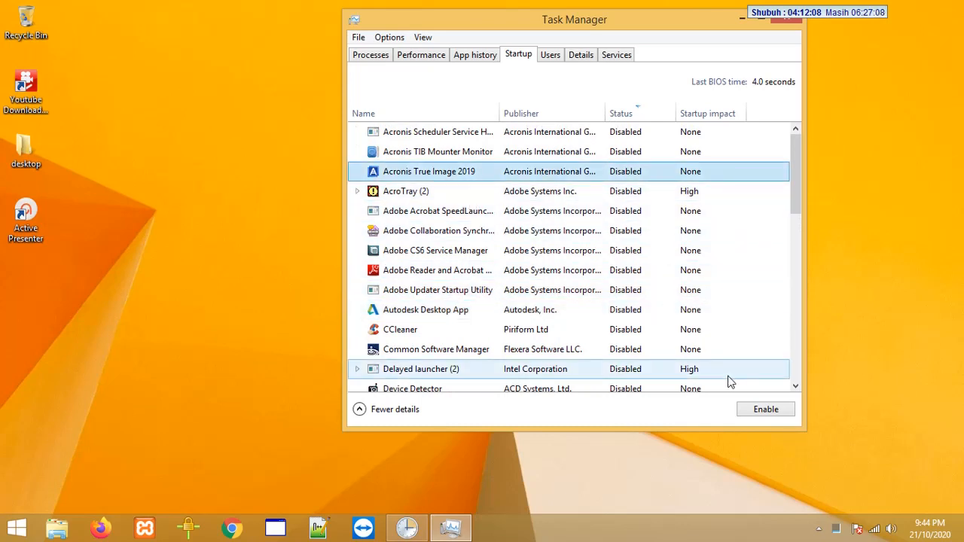
pyautogui.scroll(-7, 636, 181)
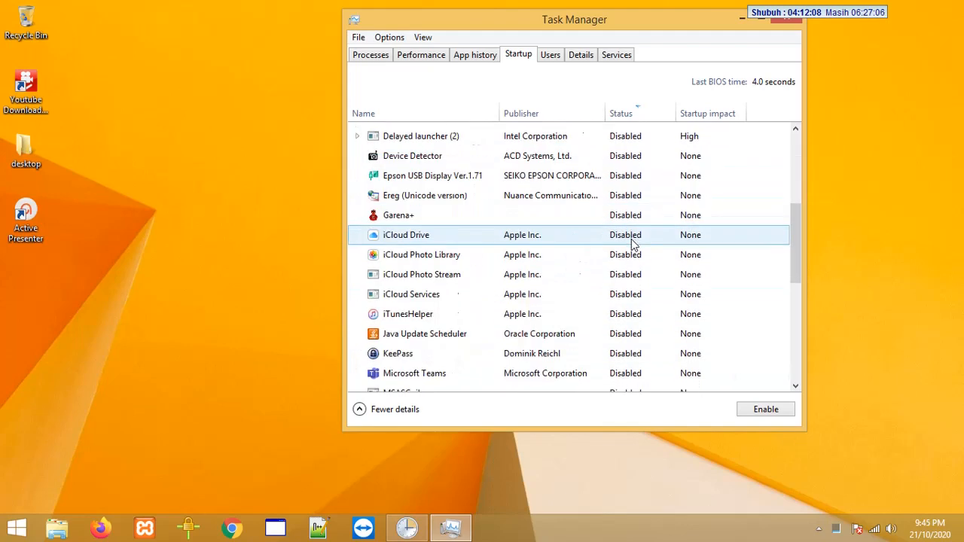
pyautogui.scroll(-2, 633, 243)
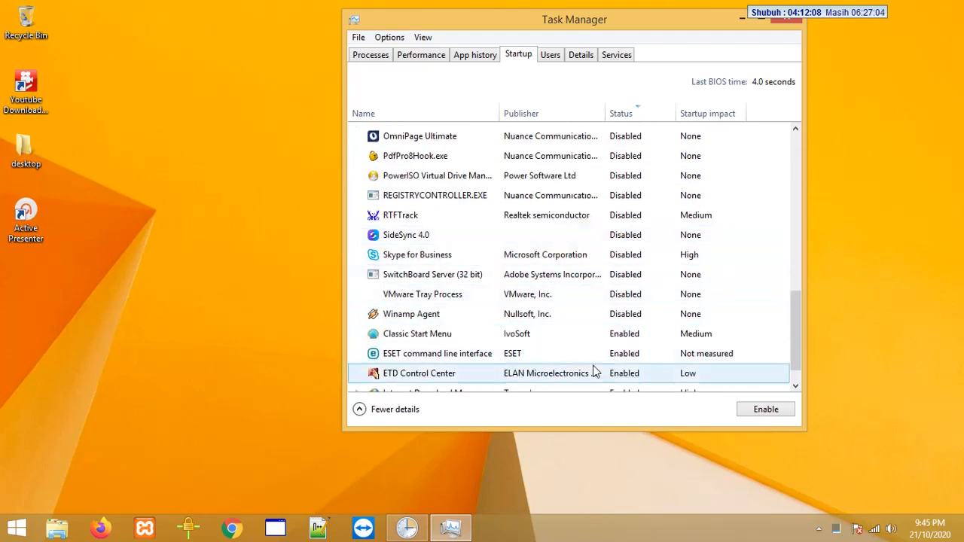
# Try to disable the ESET command line interface startup entry
pyautogui.click(548, 356)
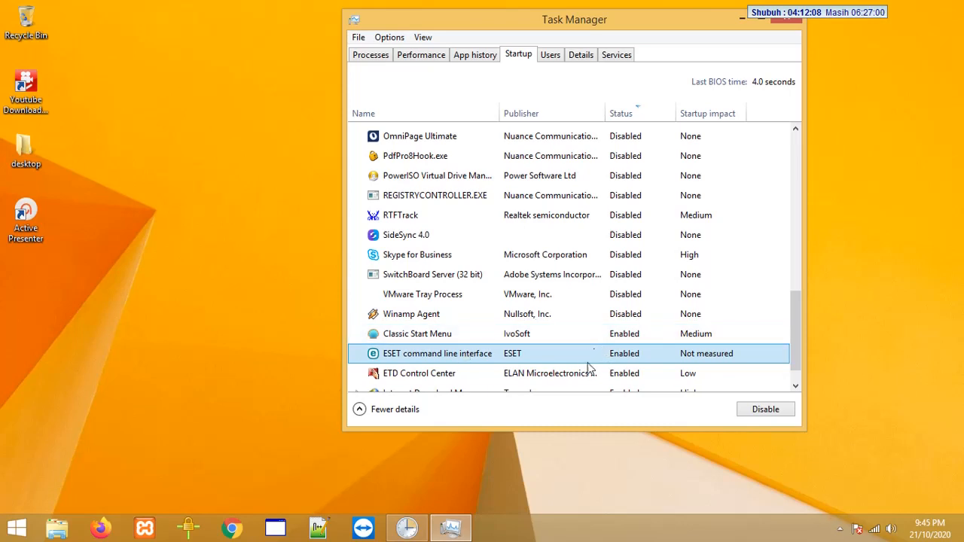
pyautogui.rightClick(563, 362)
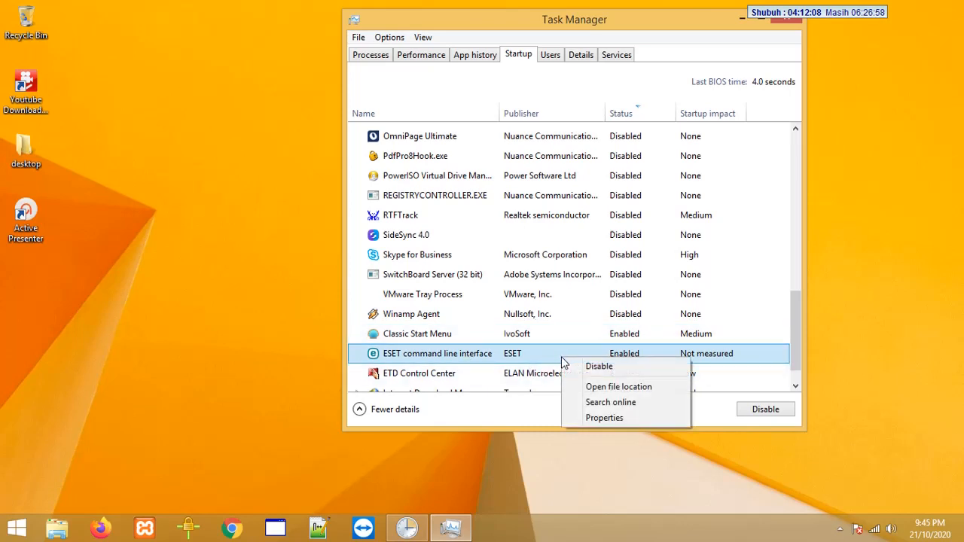
pyautogui.click(517, 357)
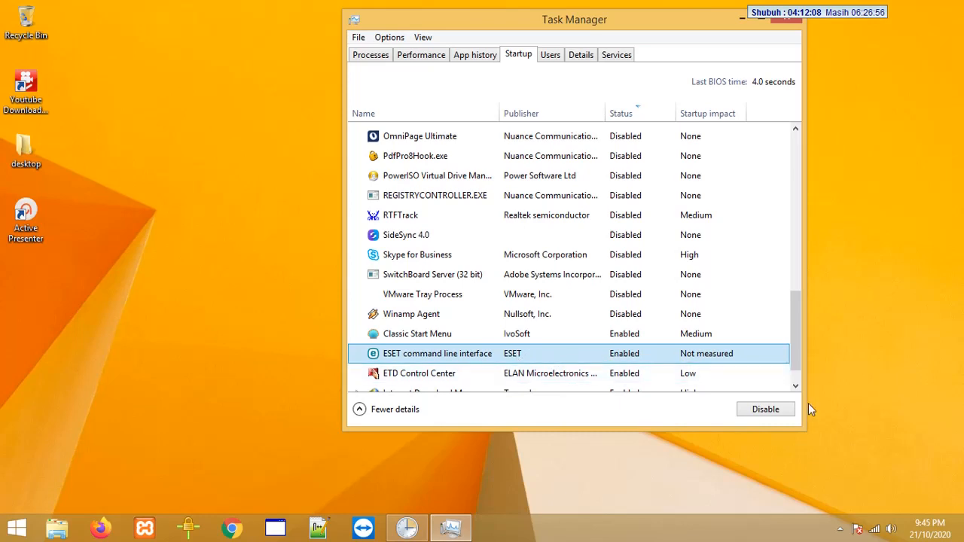
pyautogui.click(767, 414)
pyautogui.rightClick(625, 359)
pyautogui.click(636, 366)
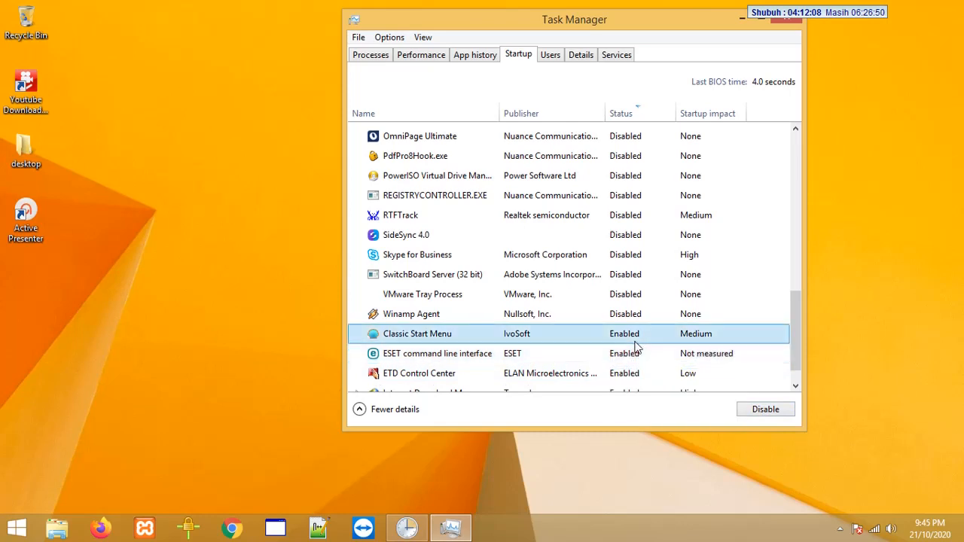
pyautogui.scroll(-1, 629, 364)
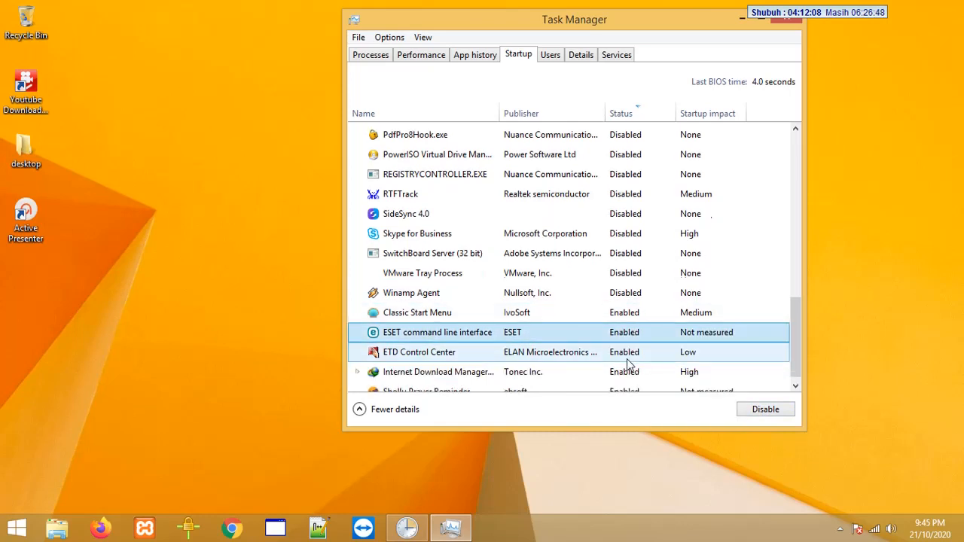
# Disable ETD Control Center in the startup programs
pyautogui.rightClick(636, 361)
pyautogui.click(638, 365)
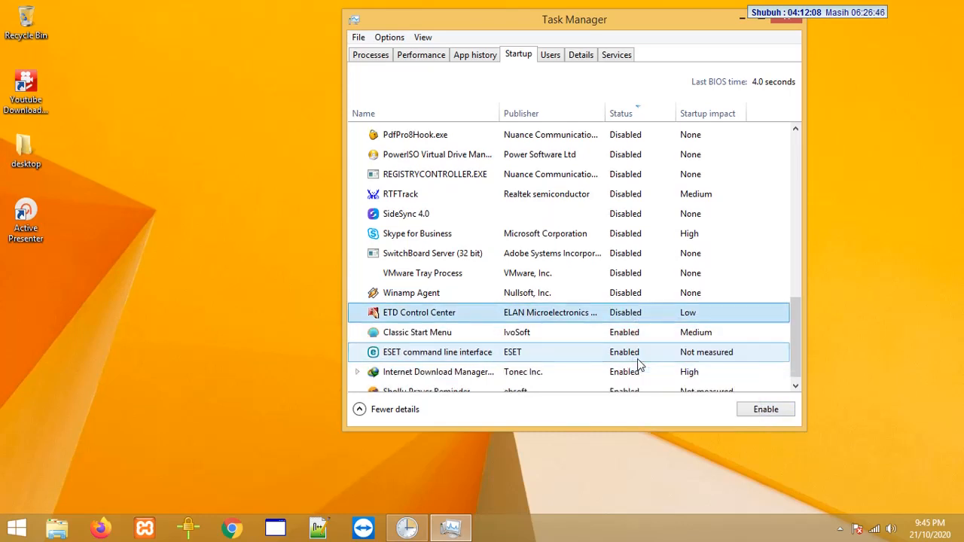
pyautogui.click(638, 358)
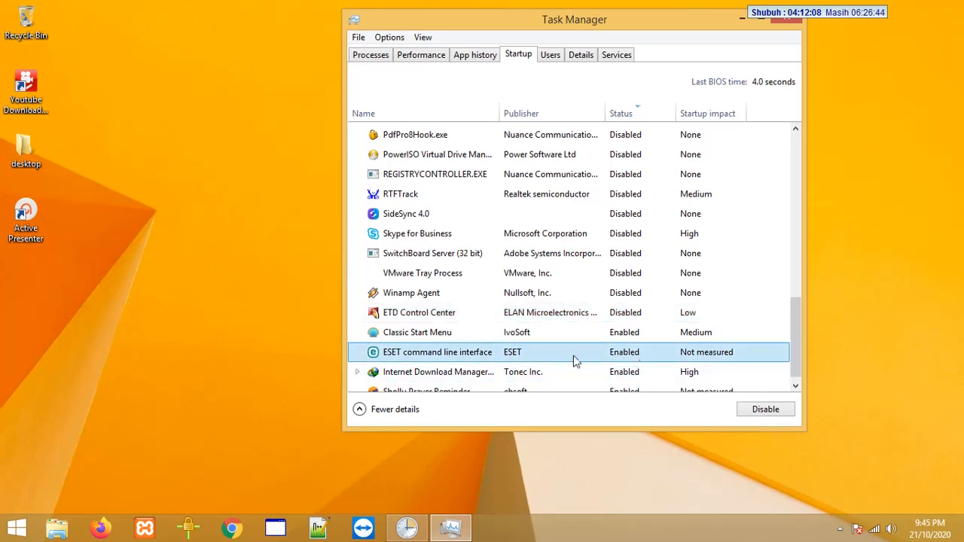
# Enable ETD Control Center in the startup programs again and move the Task Manager window toward the desktop's center
pyautogui.click(592, 313)
pyautogui.rightClick(592, 314)
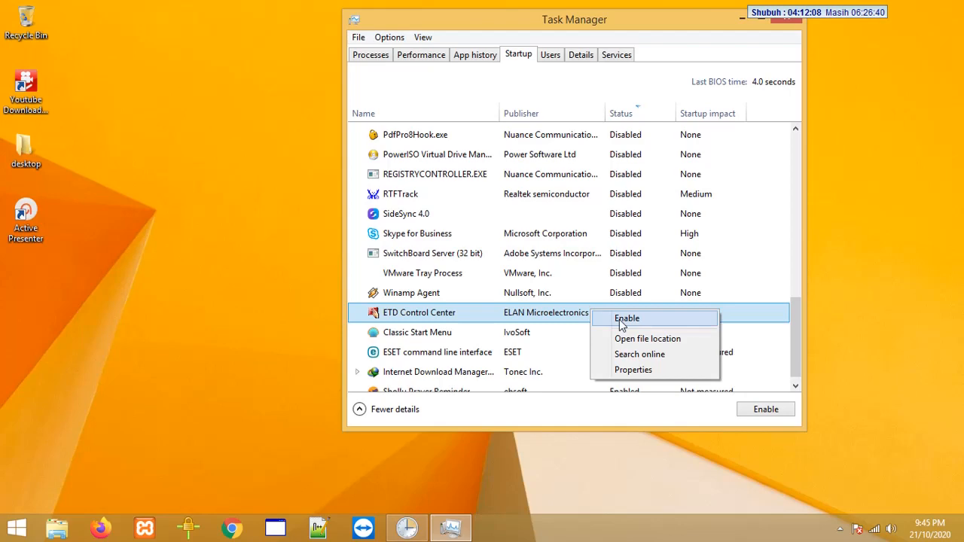
pyautogui.click(620, 320)
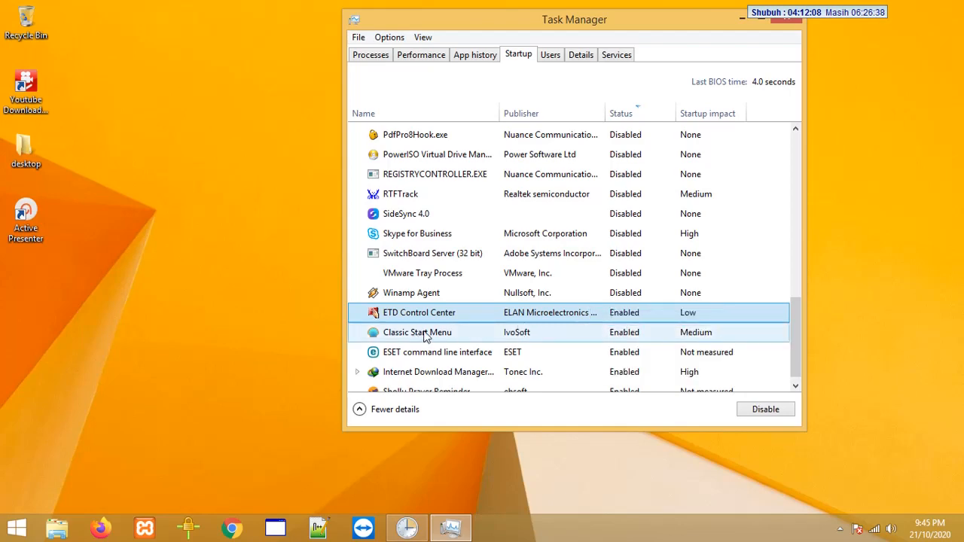
pyautogui.moveTo(533, 28); pyautogui.dragTo(459, 73)
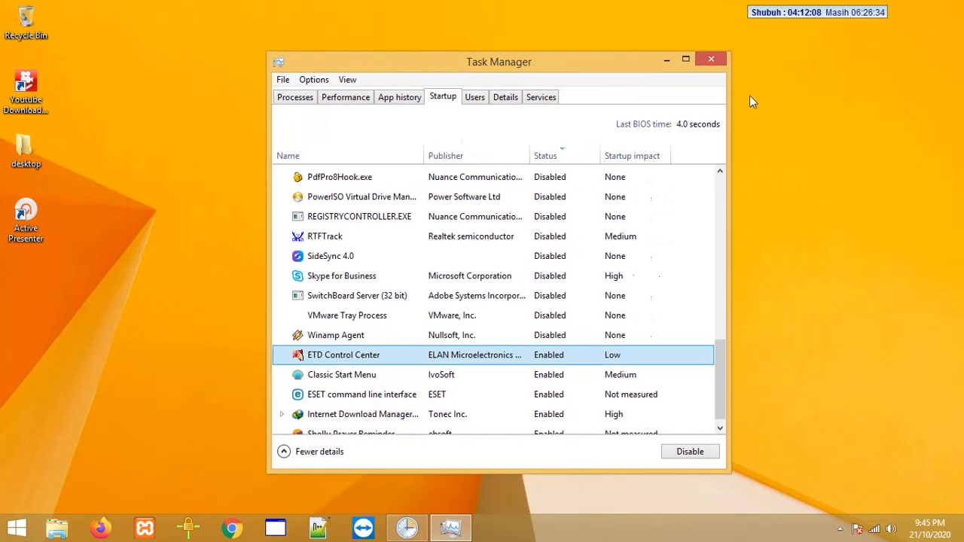
pyautogui.click(714, 67)
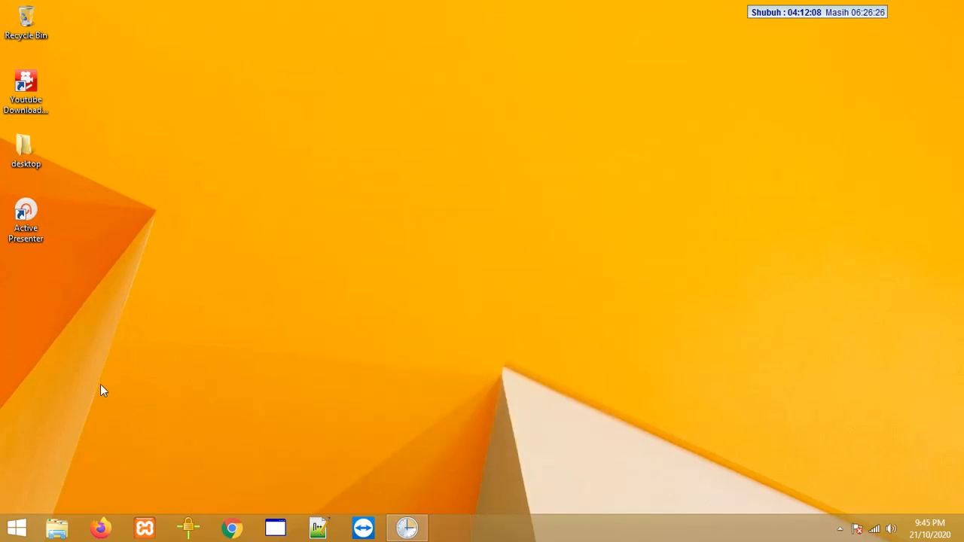
pyautogui.click(64, 519)
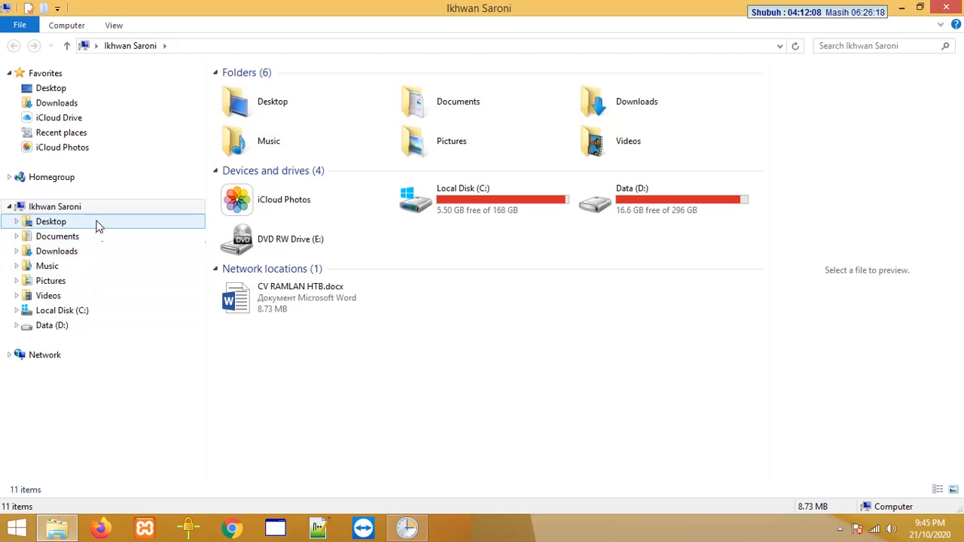
pyautogui.rightClick(596, 523)
pyautogui.click(614, 497)
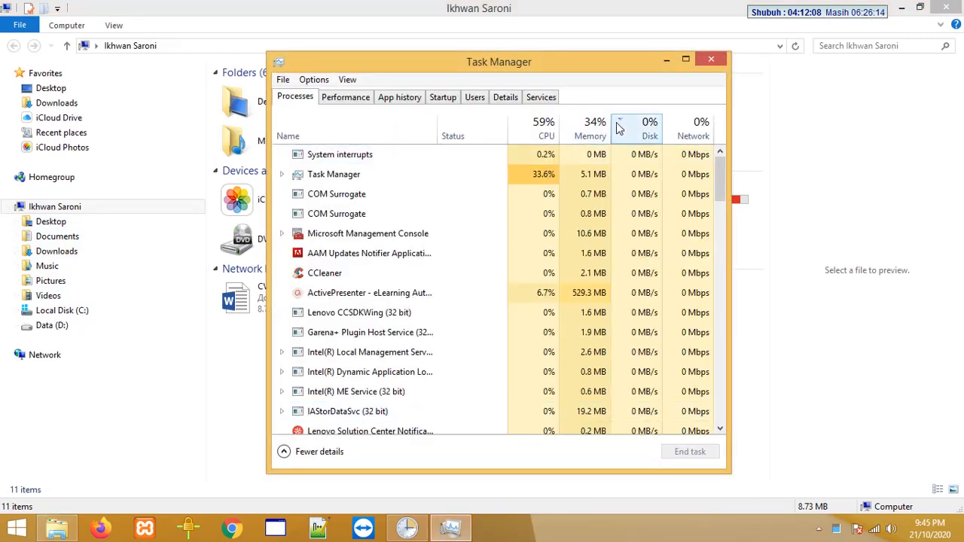
pyautogui.moveTo(603, 62); pyautogui.dragTo(648, 54)
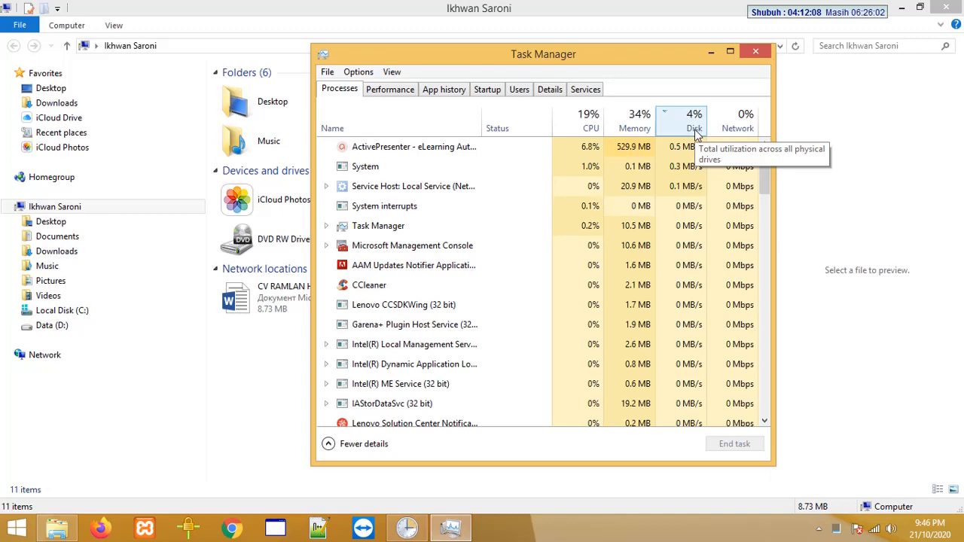
pyautogui.rightClick(94, 210)
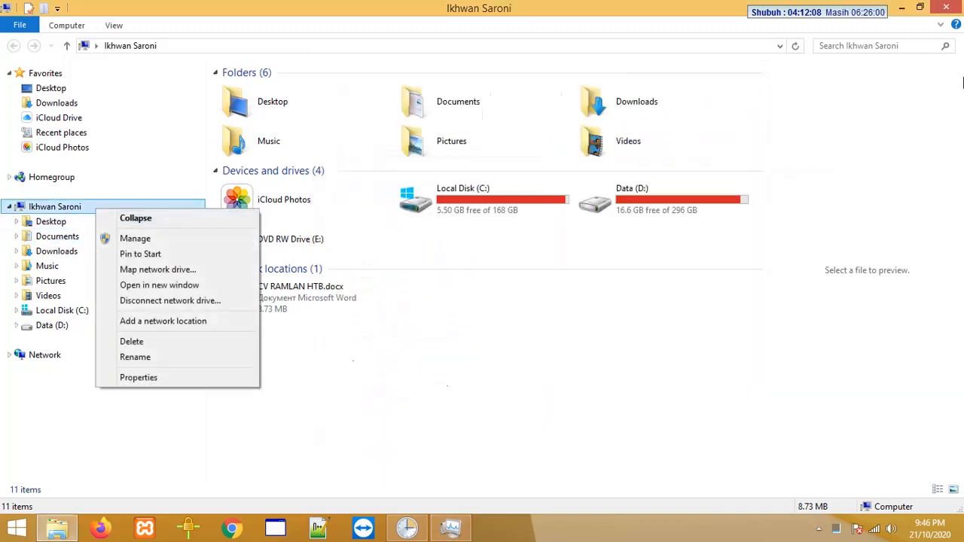
pyautogui.click(898, 8)
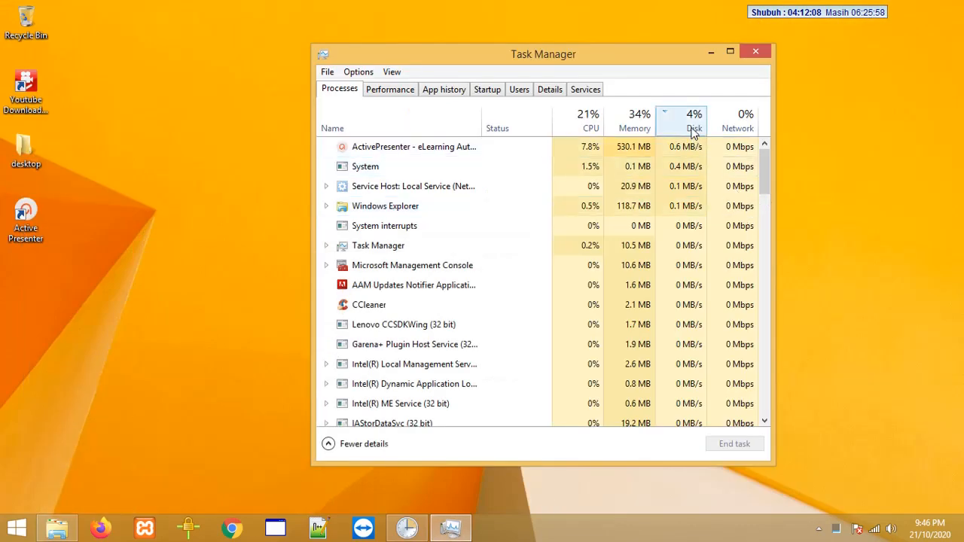
# View the computer's basic system information, including its processor and installed memory, in a maximized System window
pyautogui.click(60, 531)
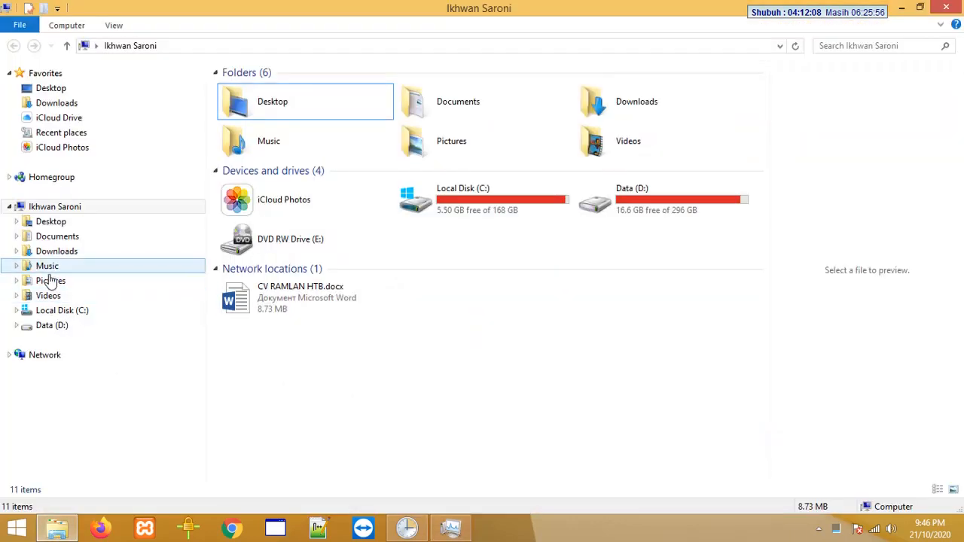
pyautogui.rightClick(83, 214)
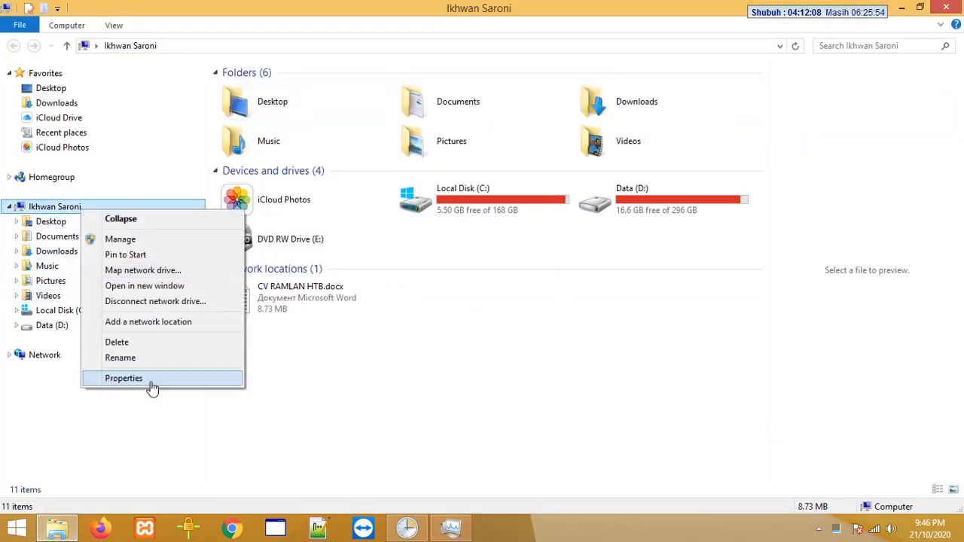
pyautogui.click(151, 379)
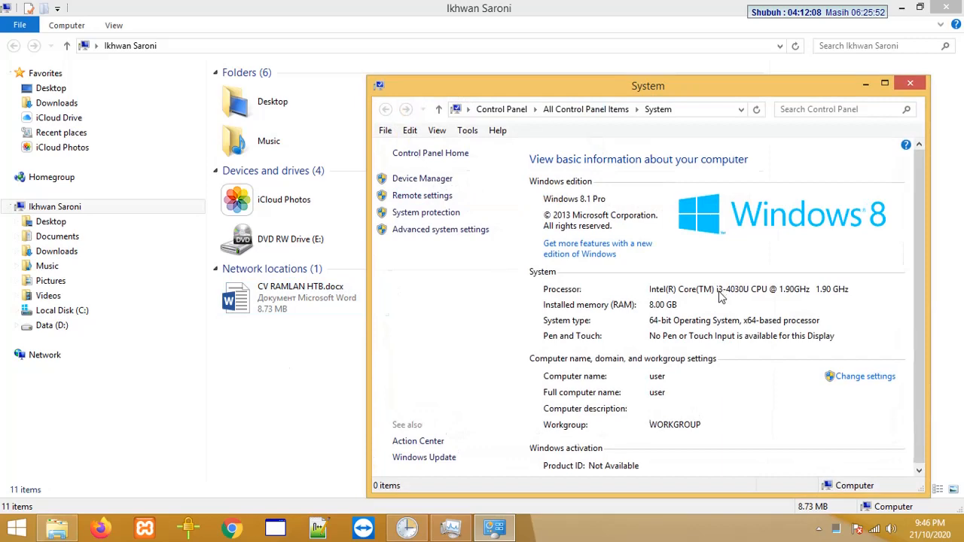
pyautogui.click(886, 84)
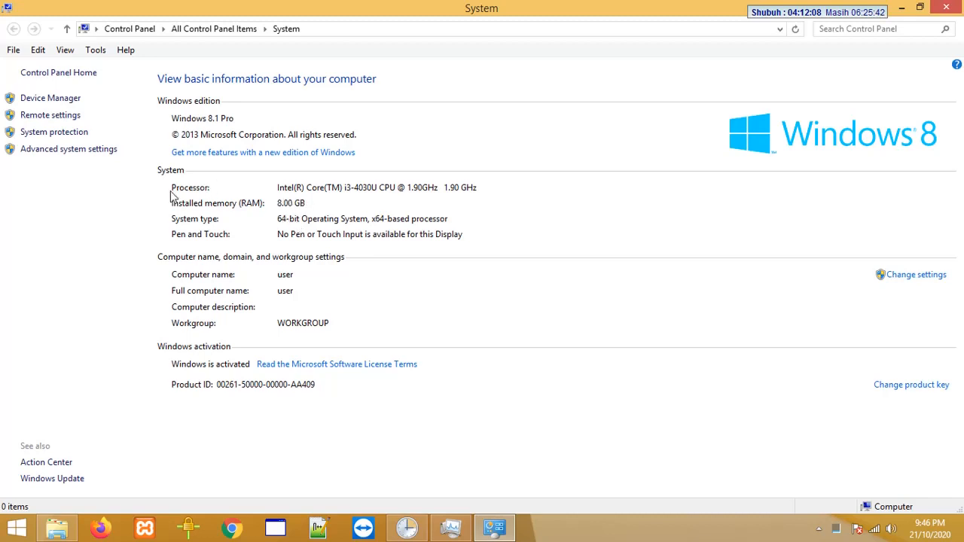
pyautogui.click(960, 7)
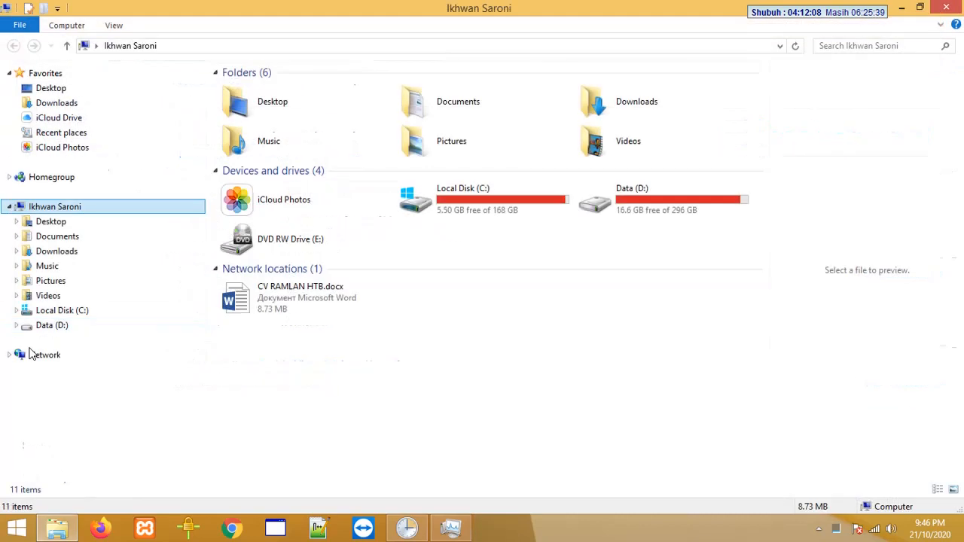
# Open the Virtual Memory settings from the computer's advanced system properties and advanced performance options
pyautogui.rightClick(73, 215)
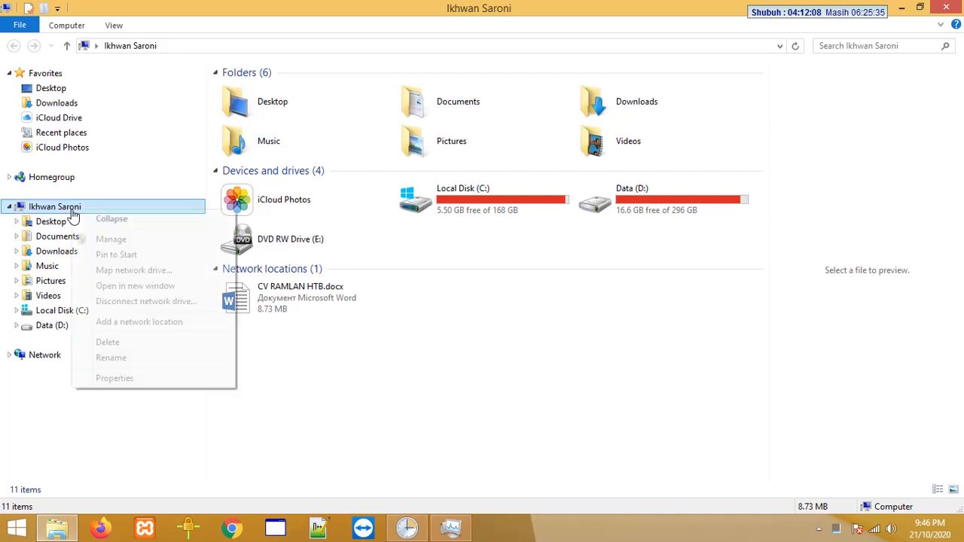
pyautogui.click(114, 379)
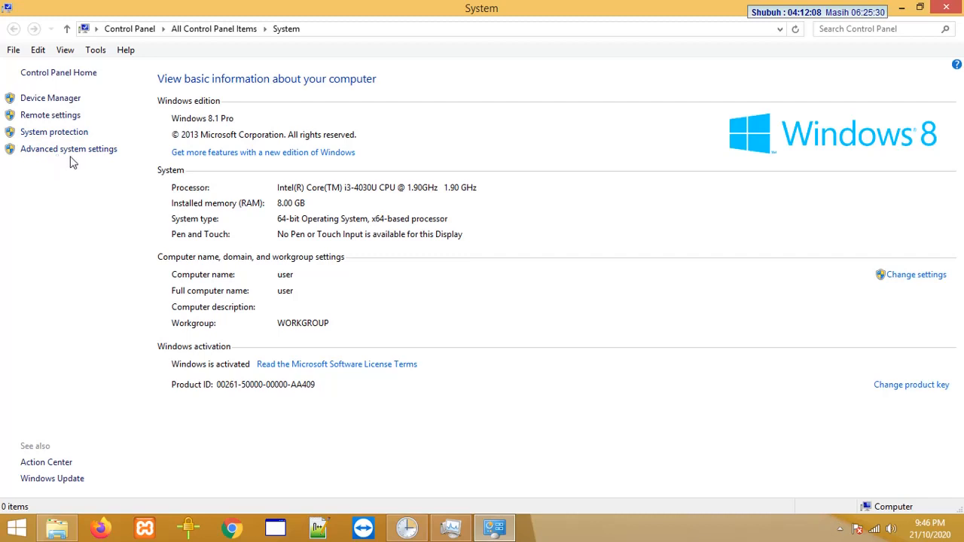
pyautogui.click(69, 151)
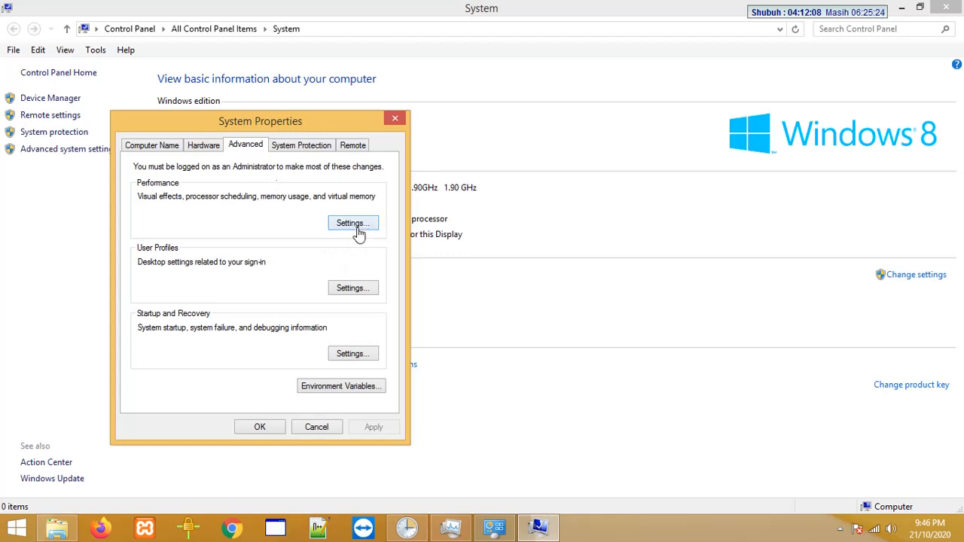
pyautogui.click(359, 229)
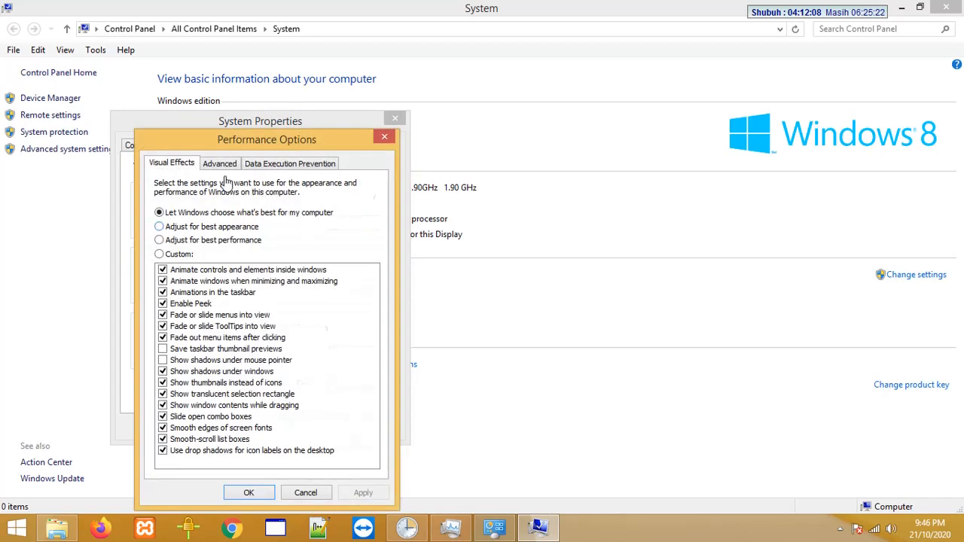
pyautogui.click(228, 167)
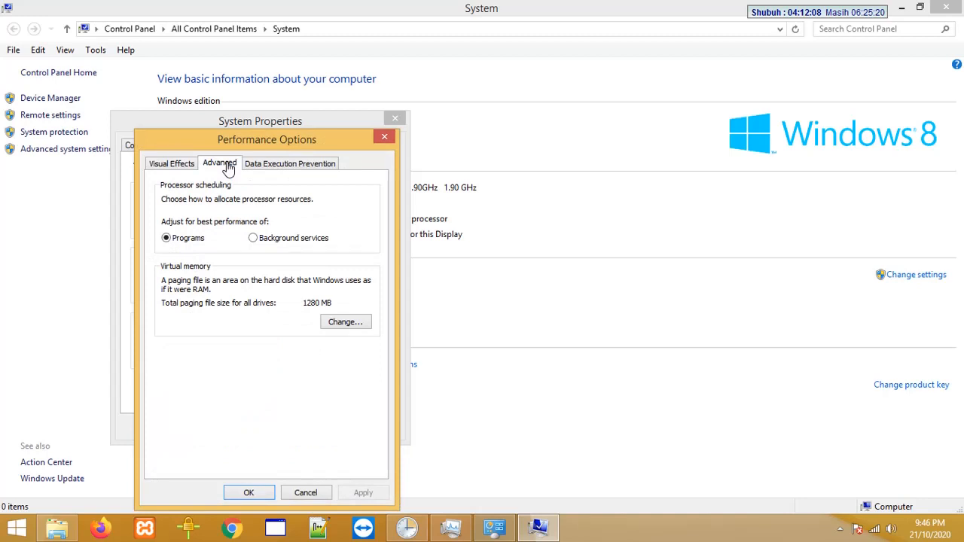
pyautogui.click(359, 329)
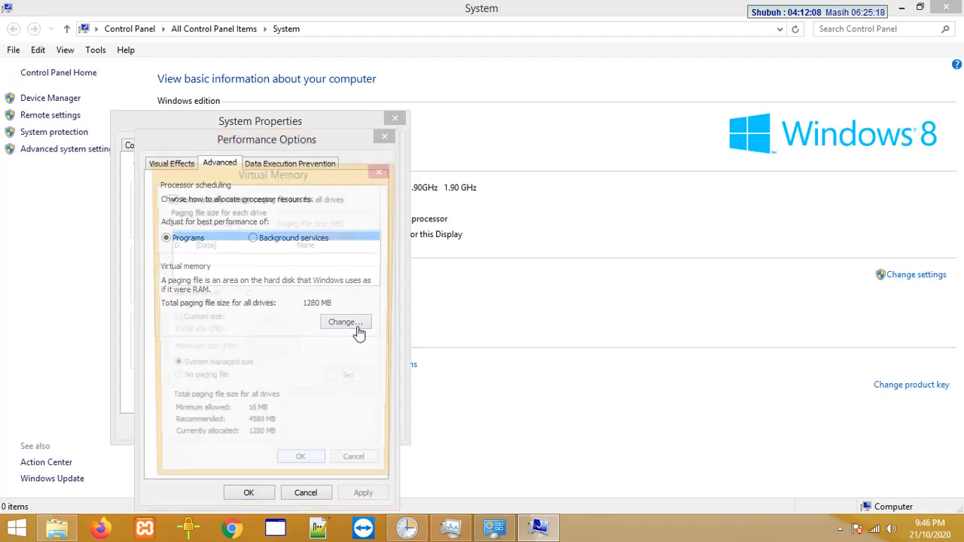
pyautogui.moveTo(303, 176); pyautogui.dragTo(368, 113)
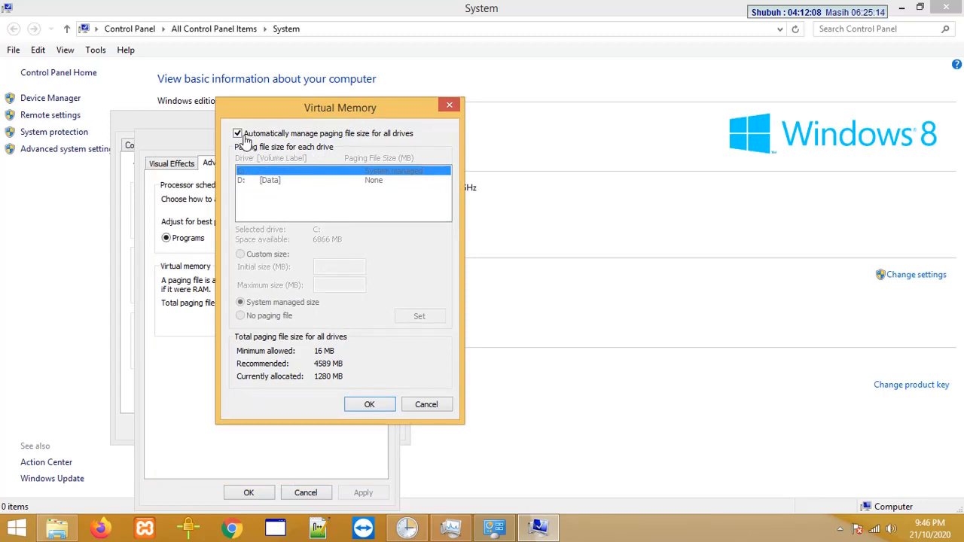
# Turn off automatic paging file management, set drive C: to No paging file, and apply the system settings
pyautogui.click(238, 134)
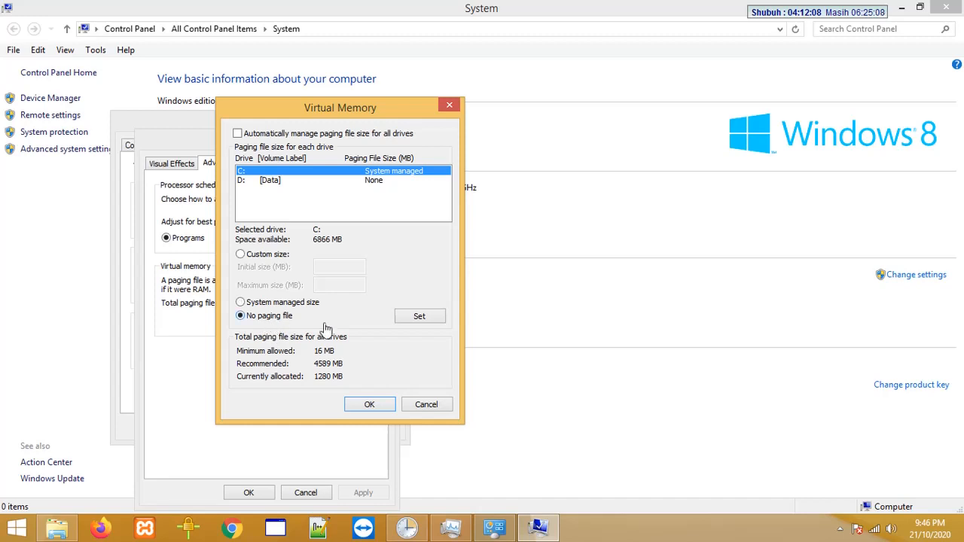
pyautogui.click(423, 323)
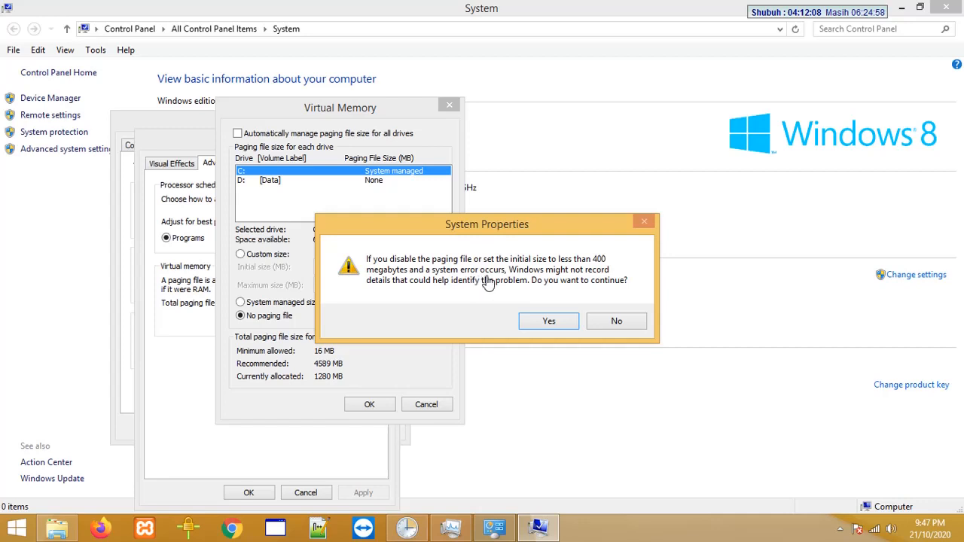
pyautogui.click(546, 322)
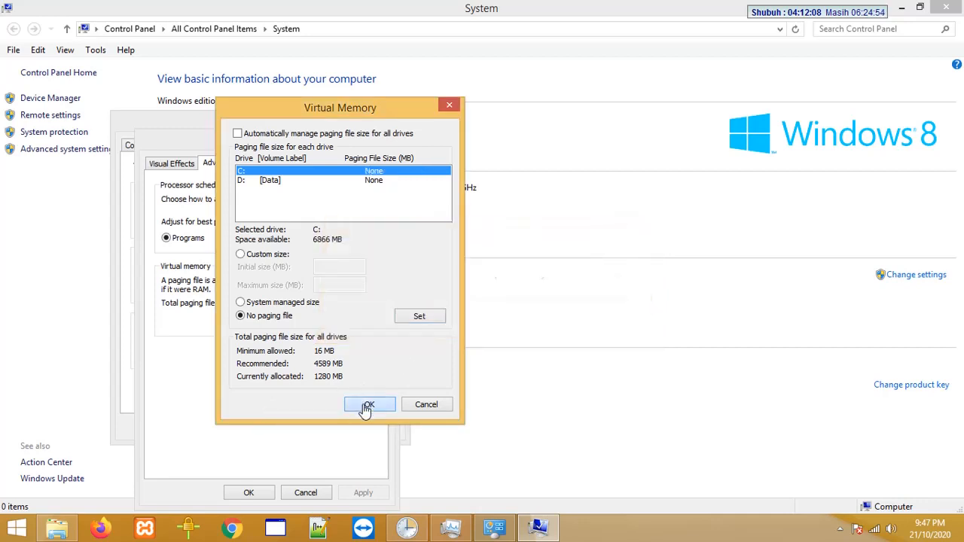
pyautogui.click(367, 405)
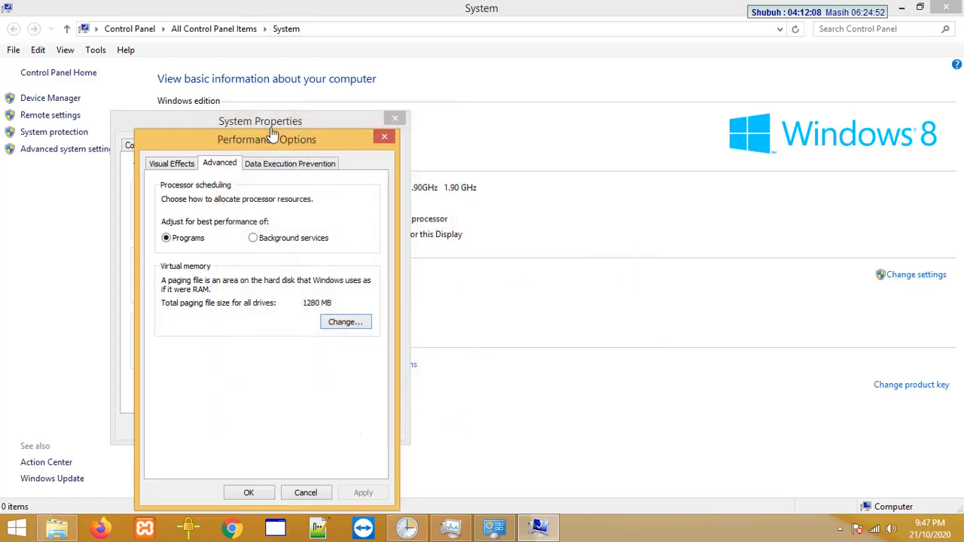
pyautogui.moveTo(266, 138); pyautogui.dragTo(379, 59)
pyautogui.click(380, 419)
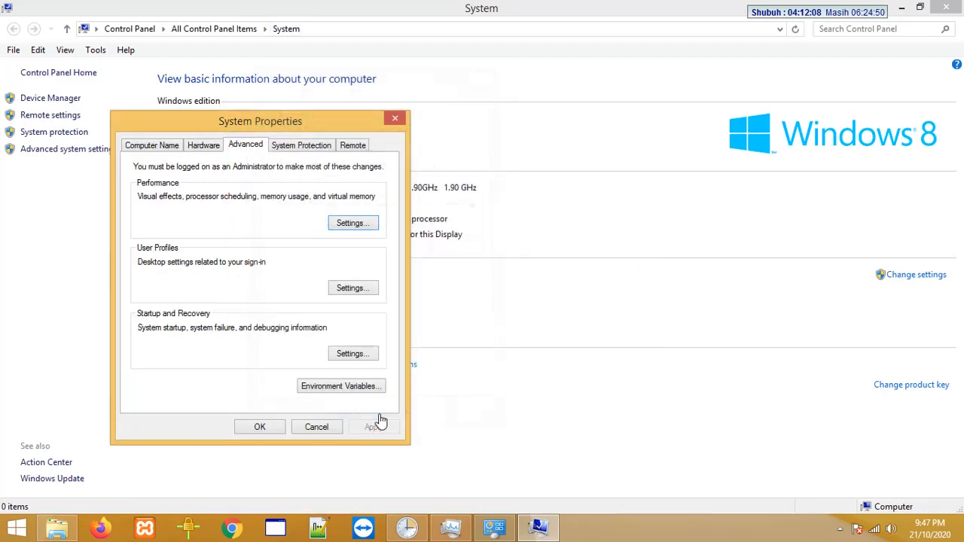
pyautogui.click(269, 426)
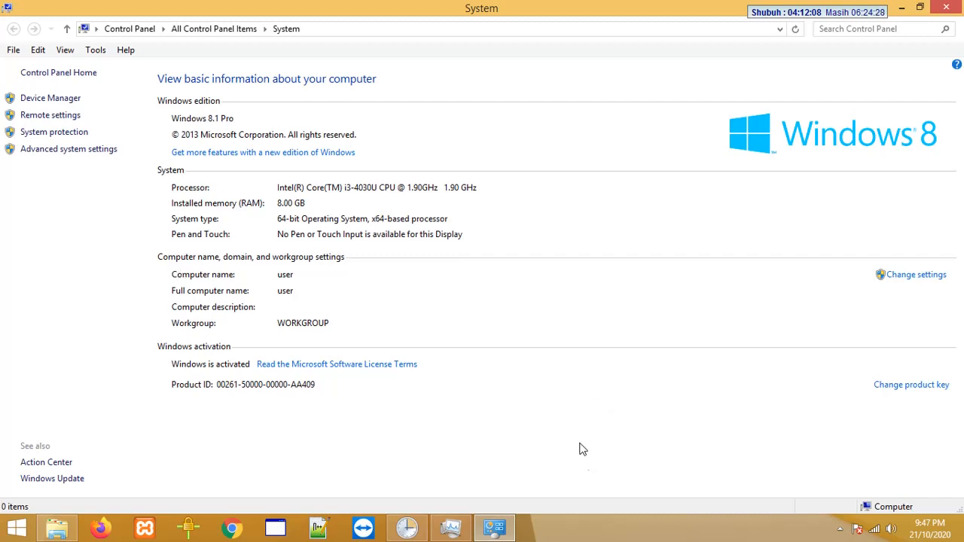
pyautogui.click(947, 7)
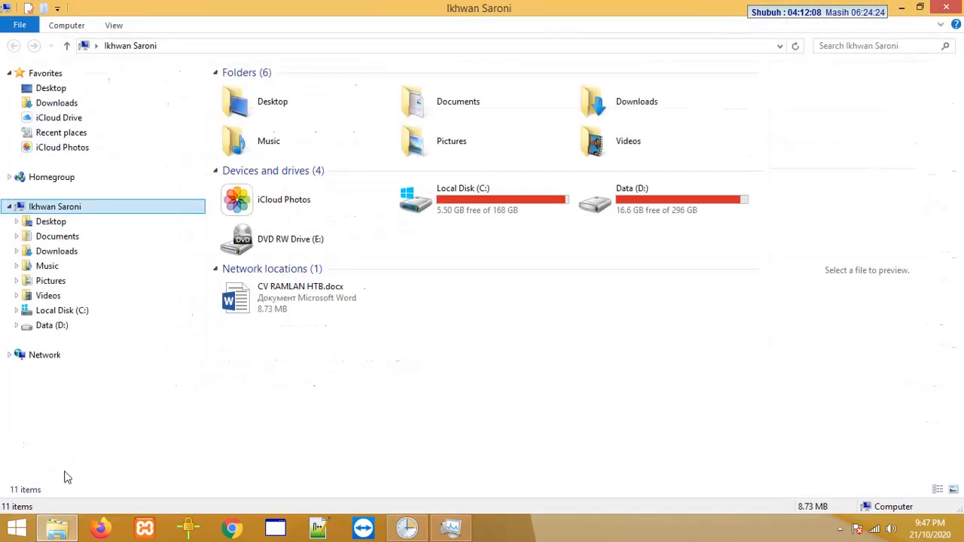
# Set the Windows visual effects to Adjust for best performance in the Performance Options and apply the change
pyautogui.rightClick(88, 216)
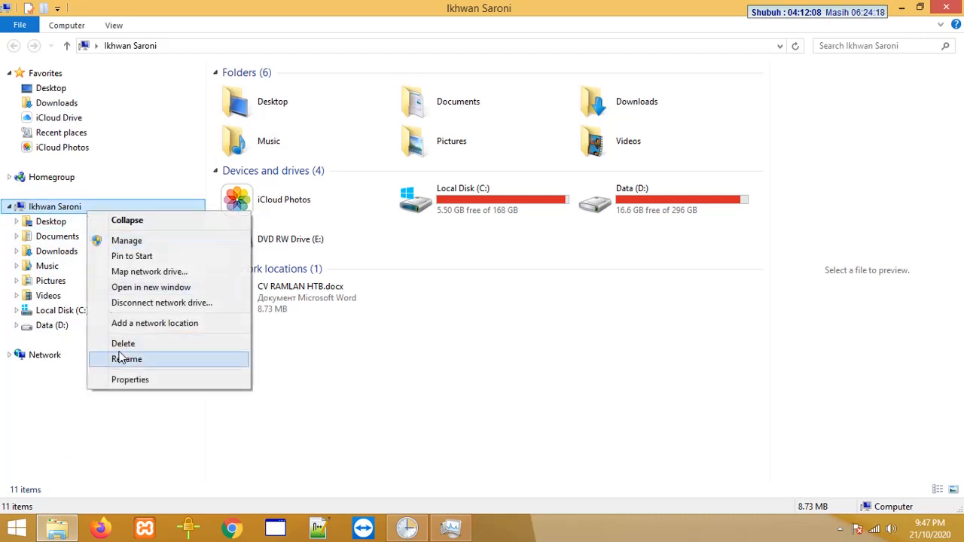
pyautogui.click(143, 382)
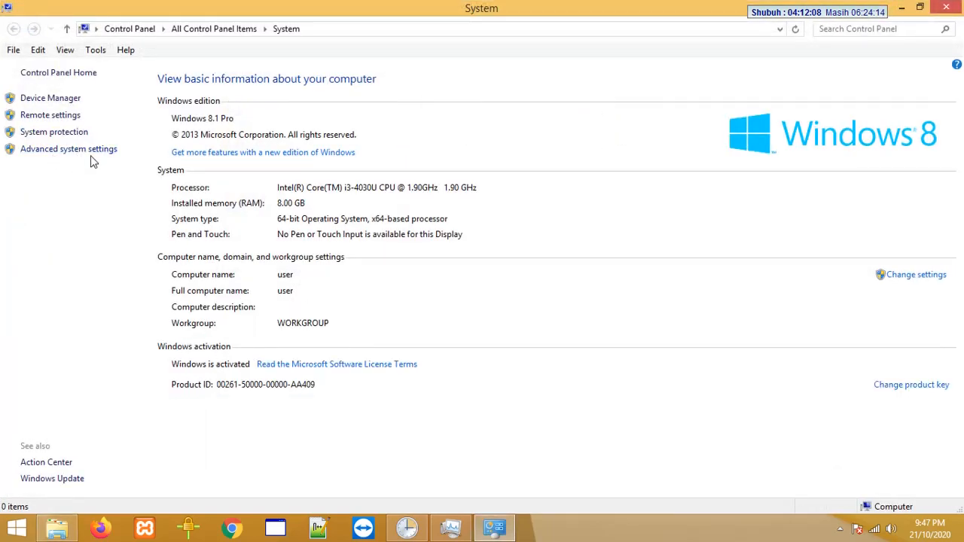
pyautogui.click(85, 153)
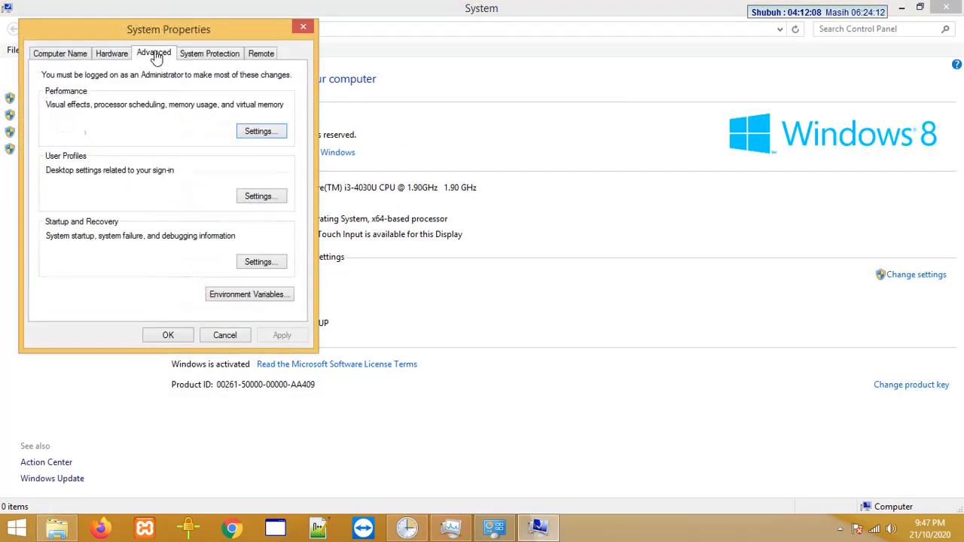
pyautogui.click(255, 136)
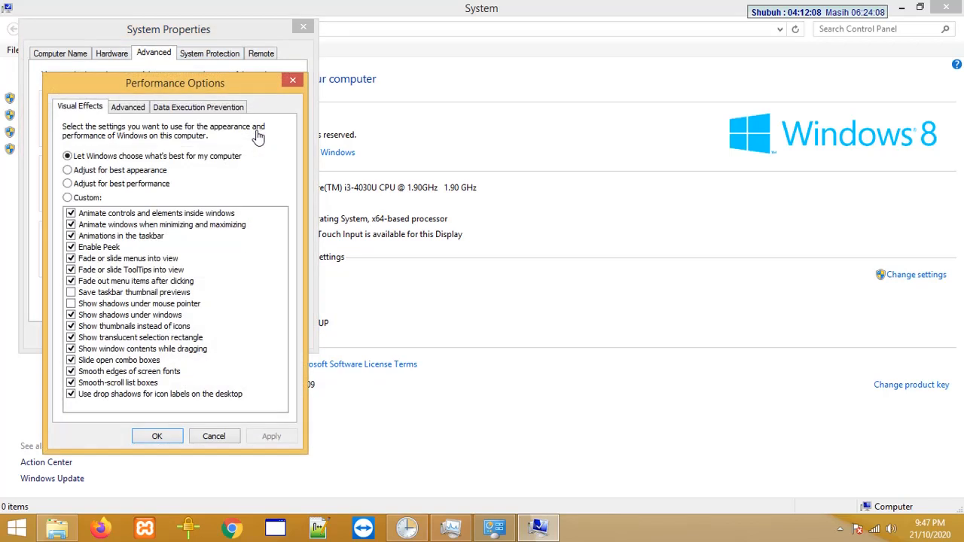
pyautogui.click(111, 187)
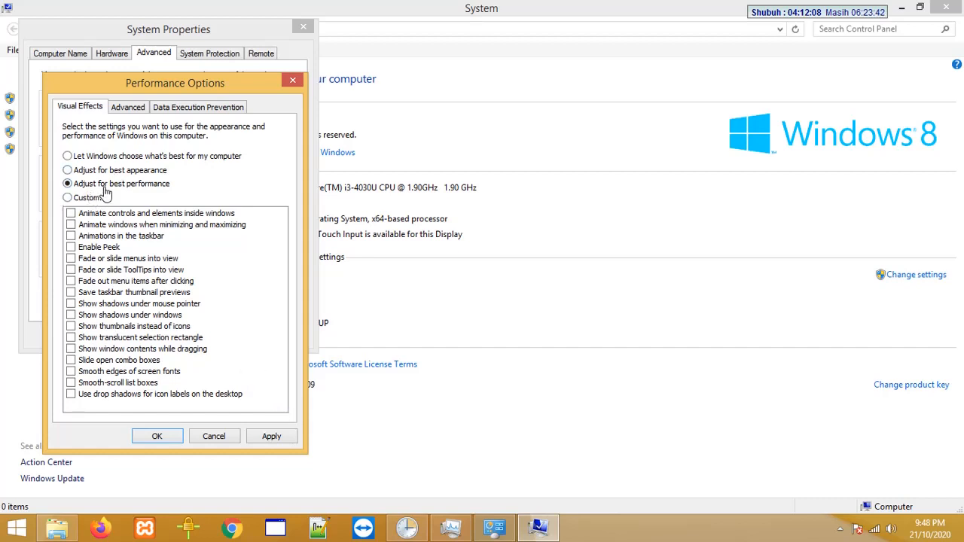
pyautogui.click(279, 437)
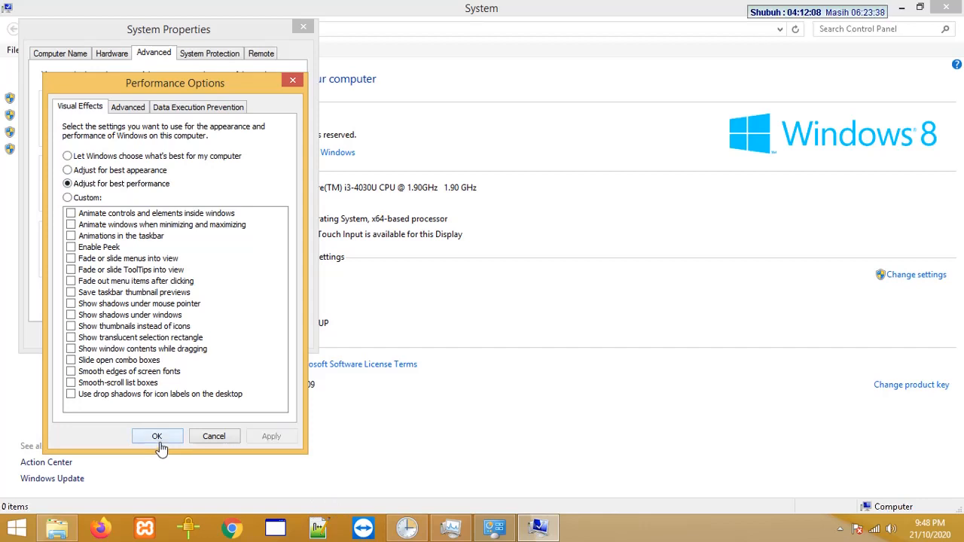
pyautogui.click(156, 437)
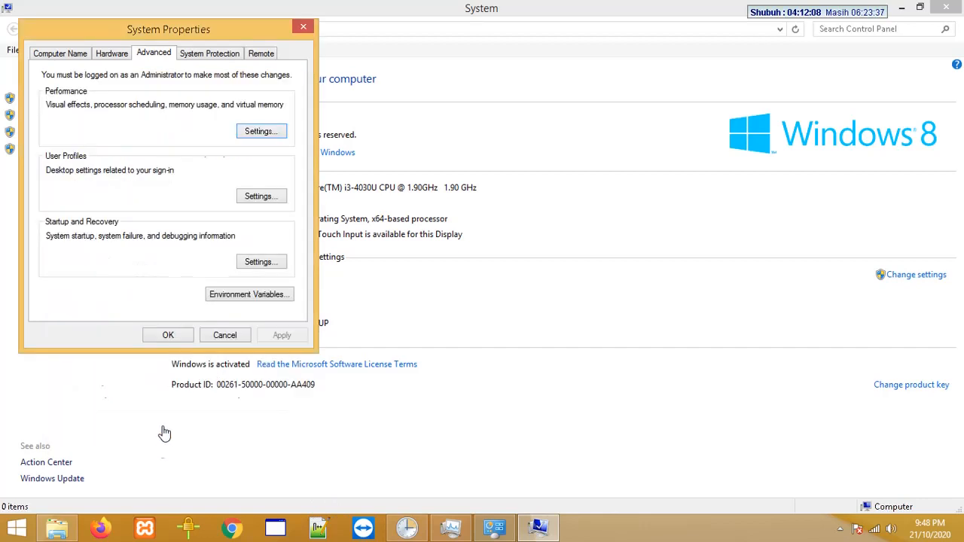
pyautogui.click(169, 336)
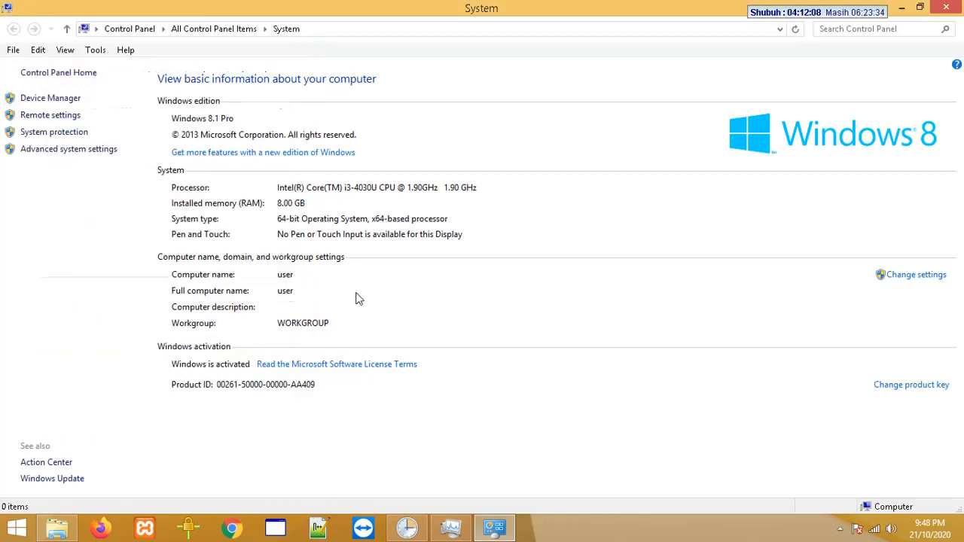
# Close the System, File Explorer and Task Manager windows and refresh the desktop
pyautogui.click(949, 6)
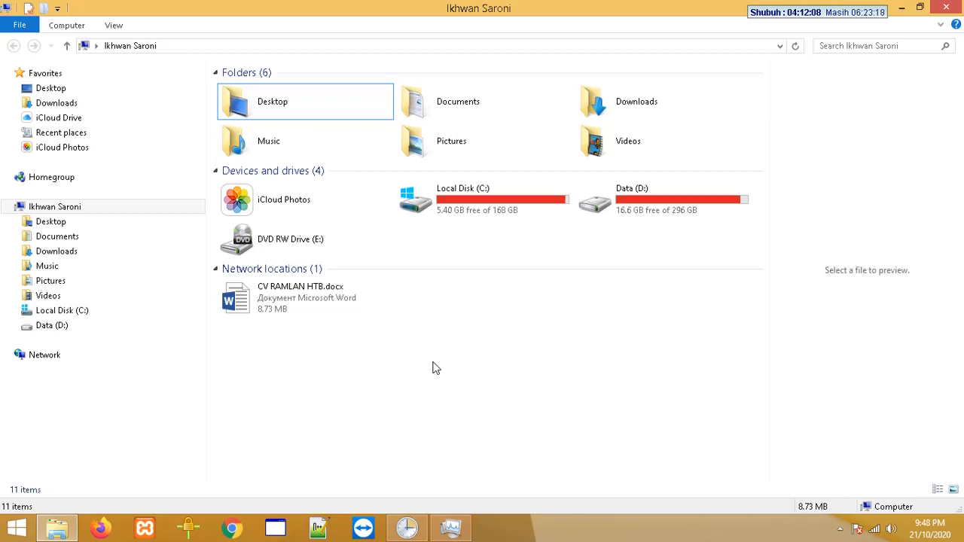
pyautogui.click(945, 9)
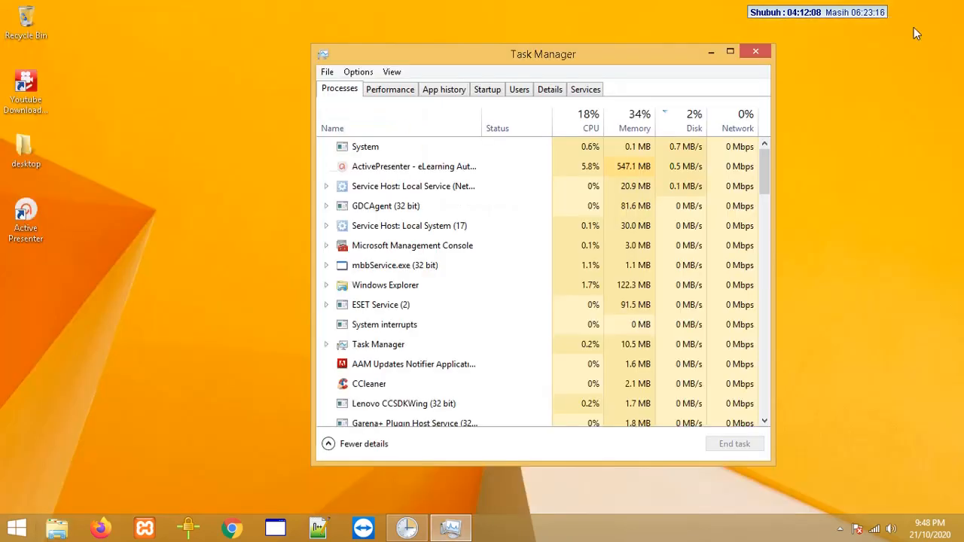
pyautogui.click(756, 50)
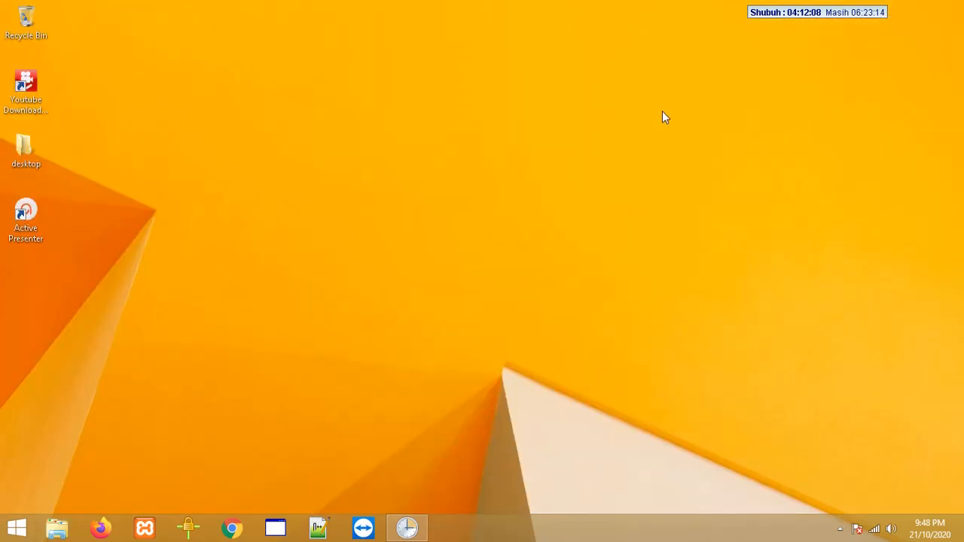
pyautogui.rightClick(470, 197)
pyautogui.click(505, 242)
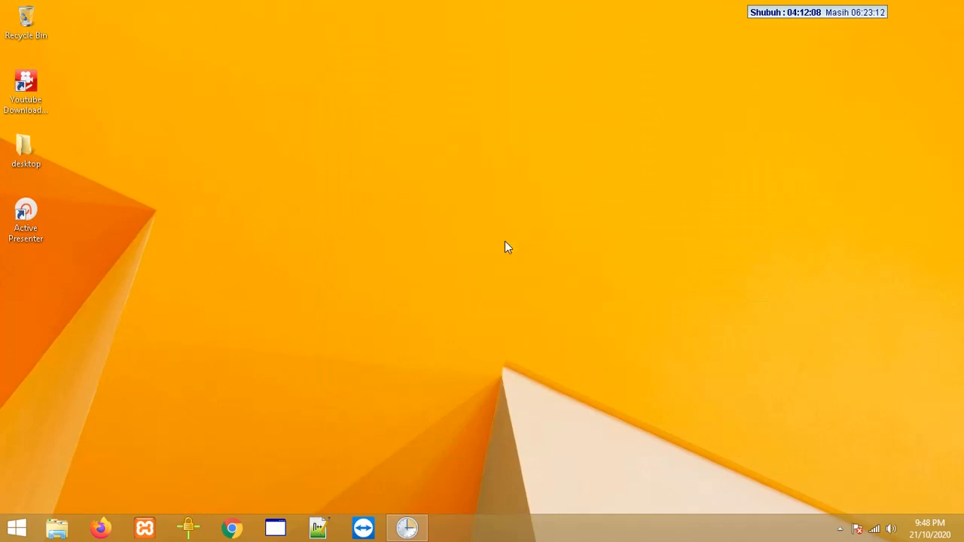